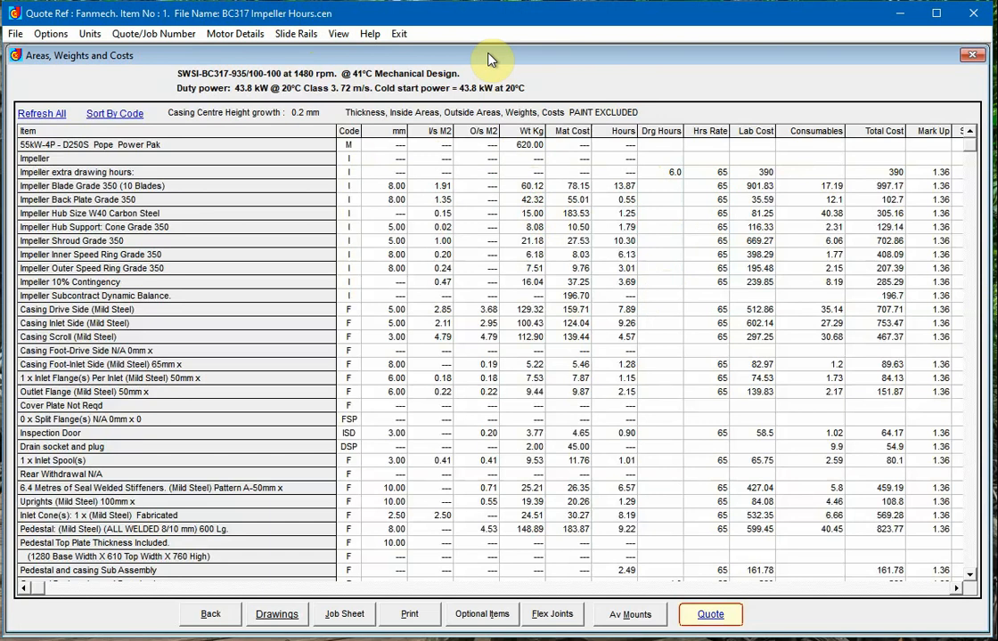
- Select all impeller rows in the cost table and read the Total Manufacturing Hours in their summary
left_click(605, 187)
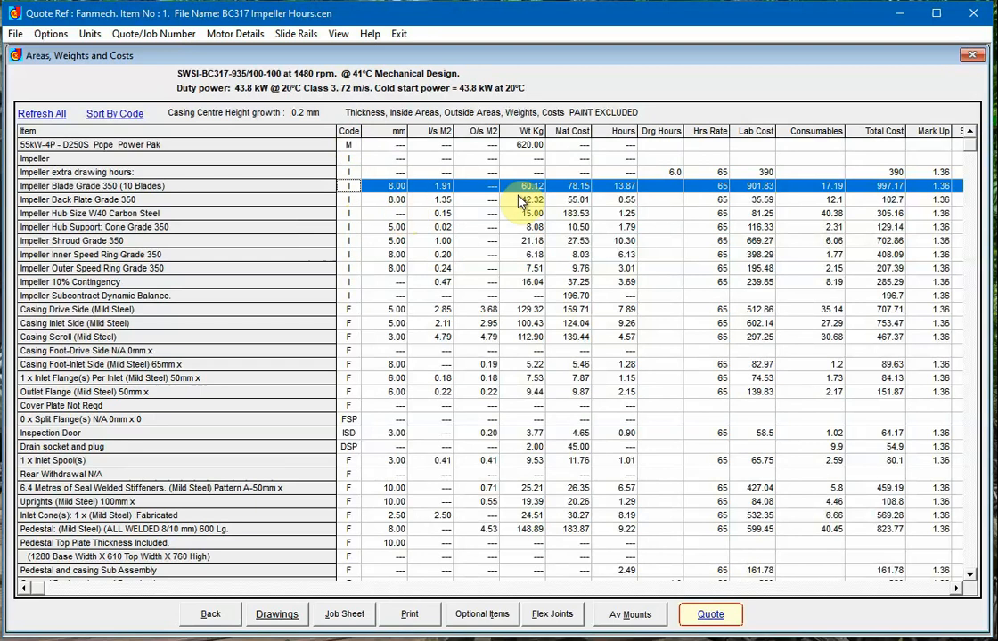
left_click(354, 161)
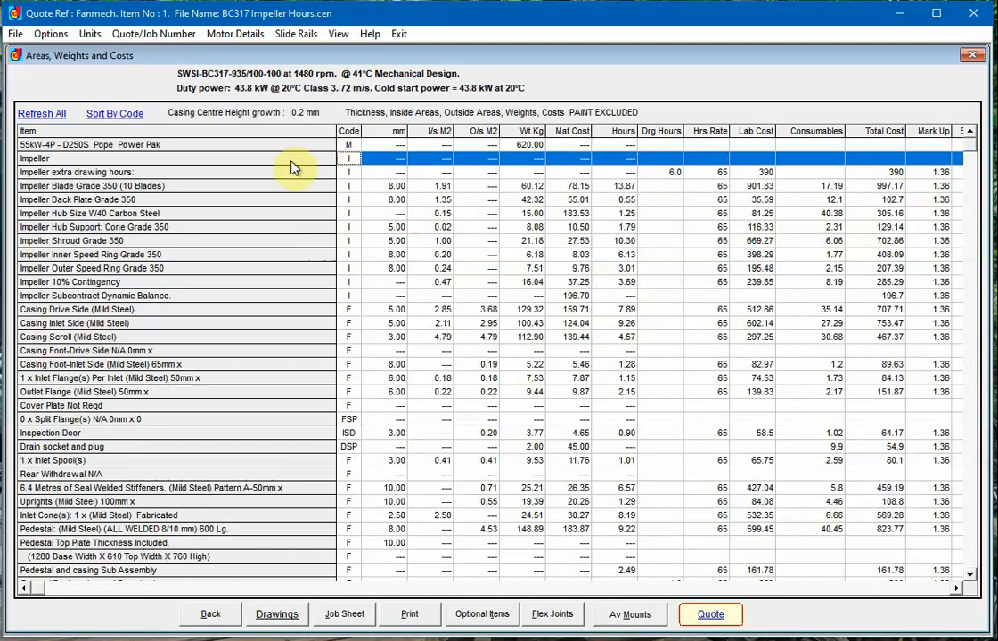
left_click_drag(321, 162, 330, 305)
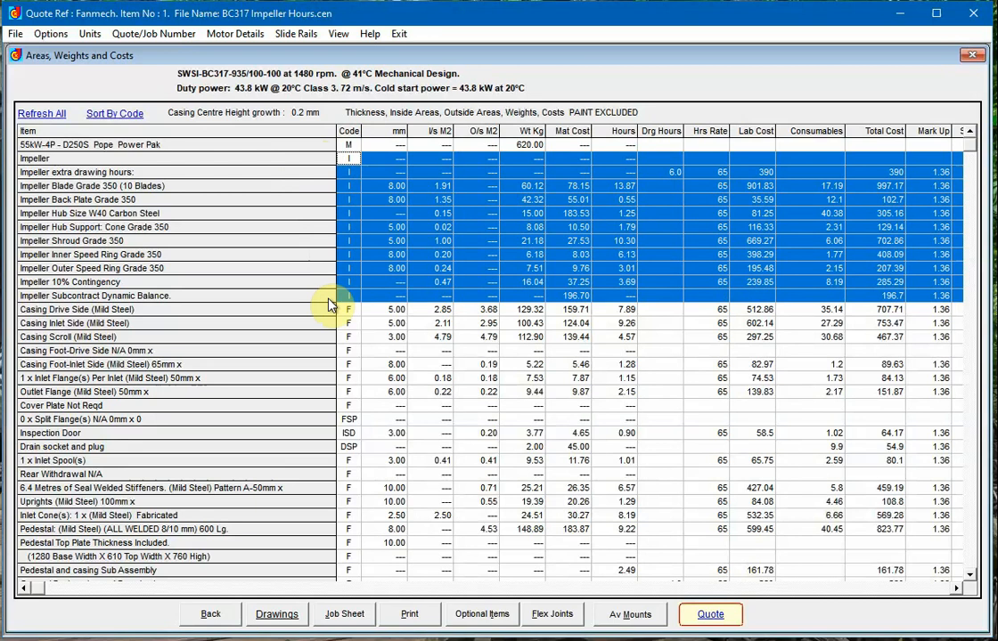
right_click(529, 230)
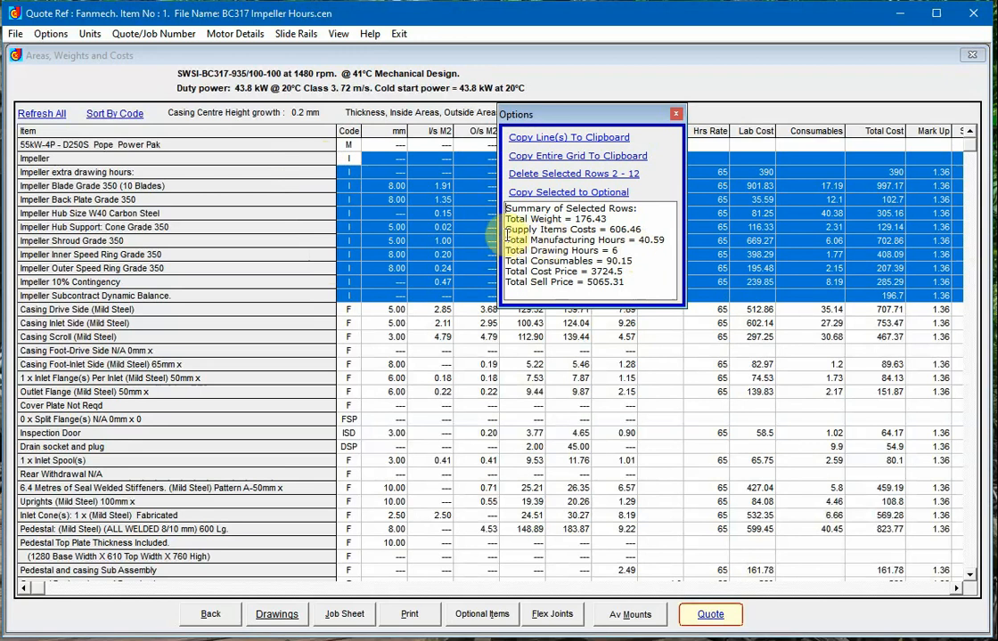
left_click_drag(506, 240, 644, 240)
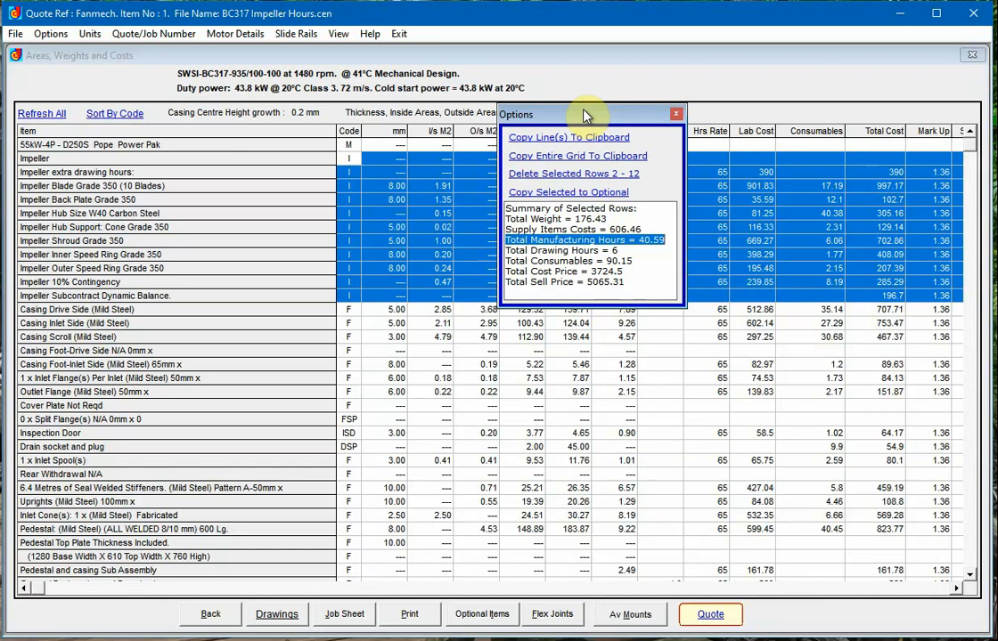
- Capture a screenshot of the cost table with the selected impeller rows and their summary, then close the summary
key("Print")
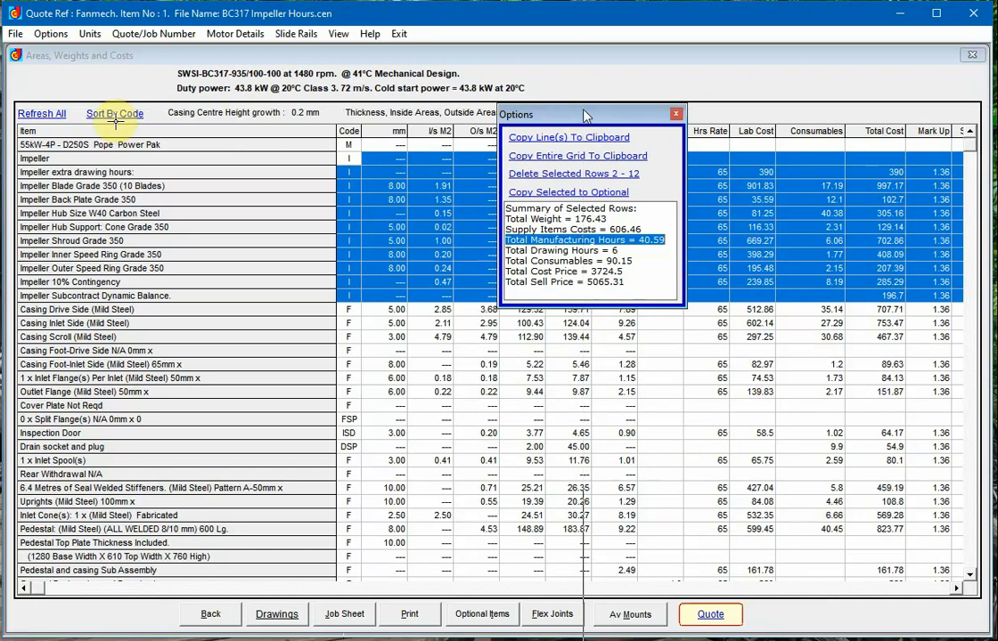
left_click_drag(19, 83, 976, 378)
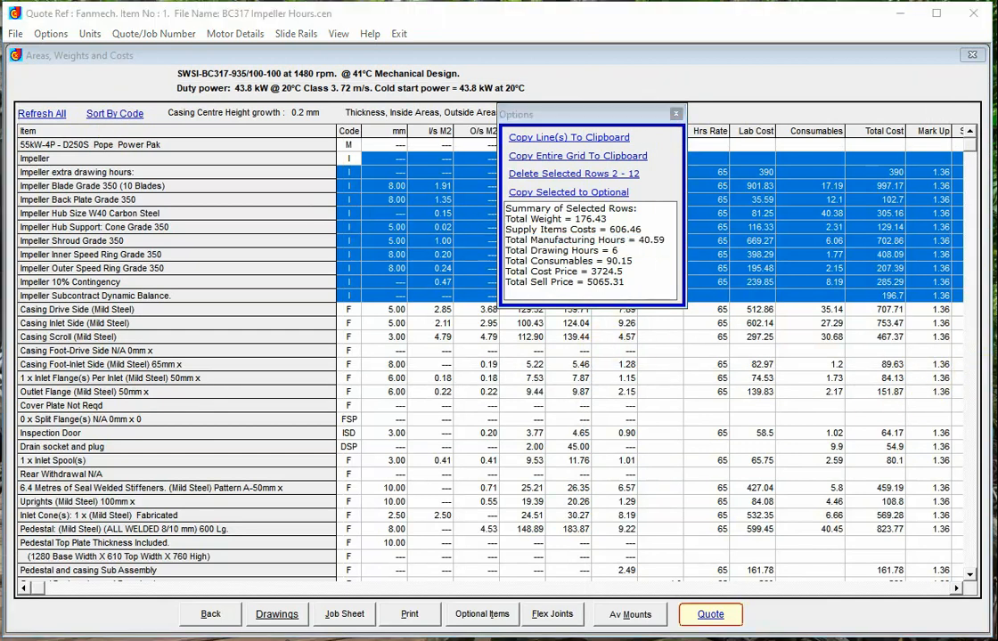
left_click(676, 116)
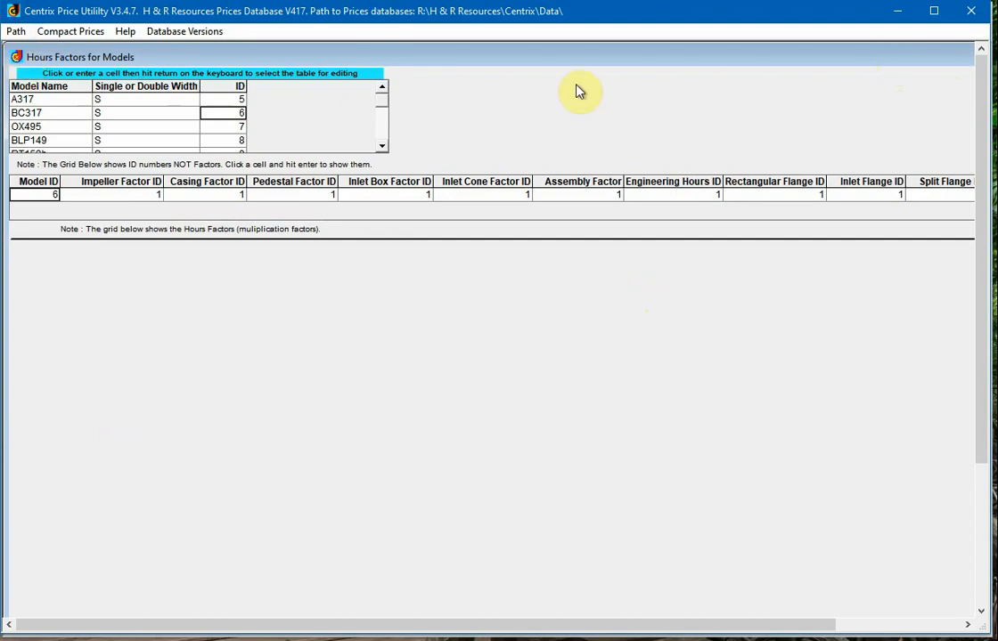
- Switch to Centrix Price Utility, close the open hours factors window and reopen Hours Factors from the price list
double_click(846, 58)
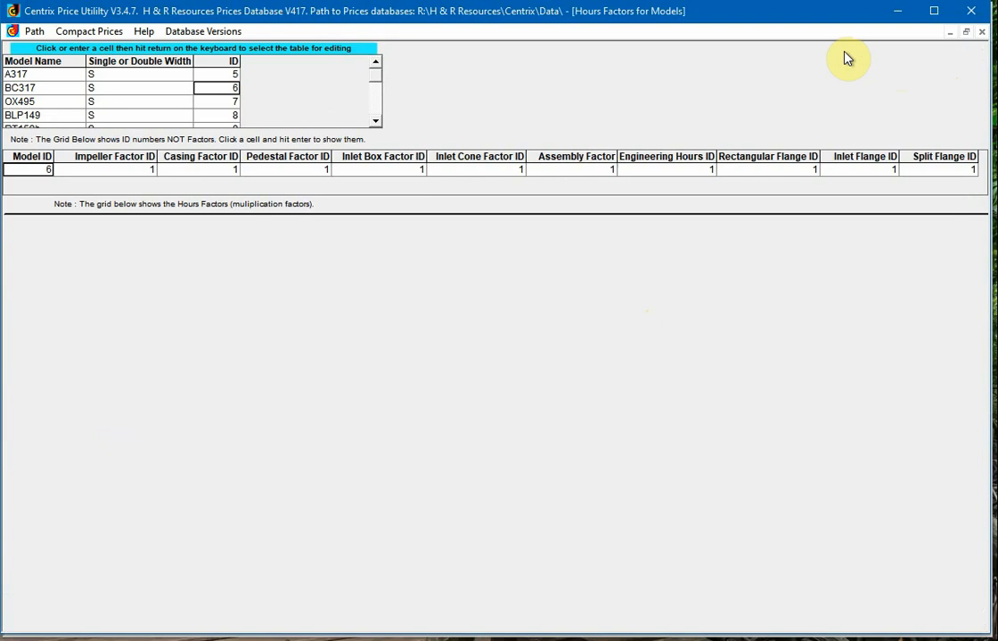
left_click(980, 31)
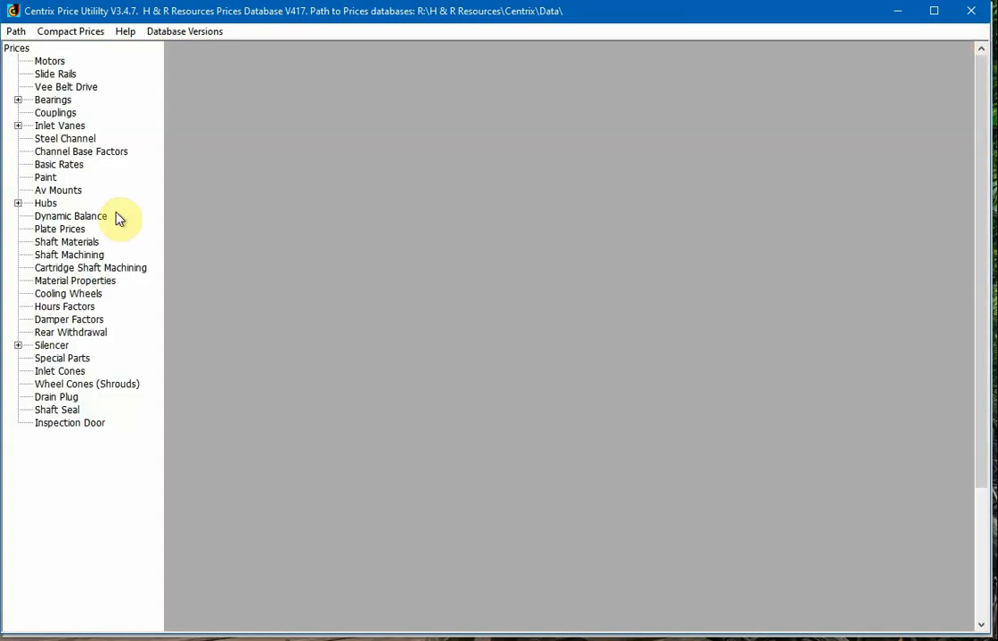
left_click(58, 308)
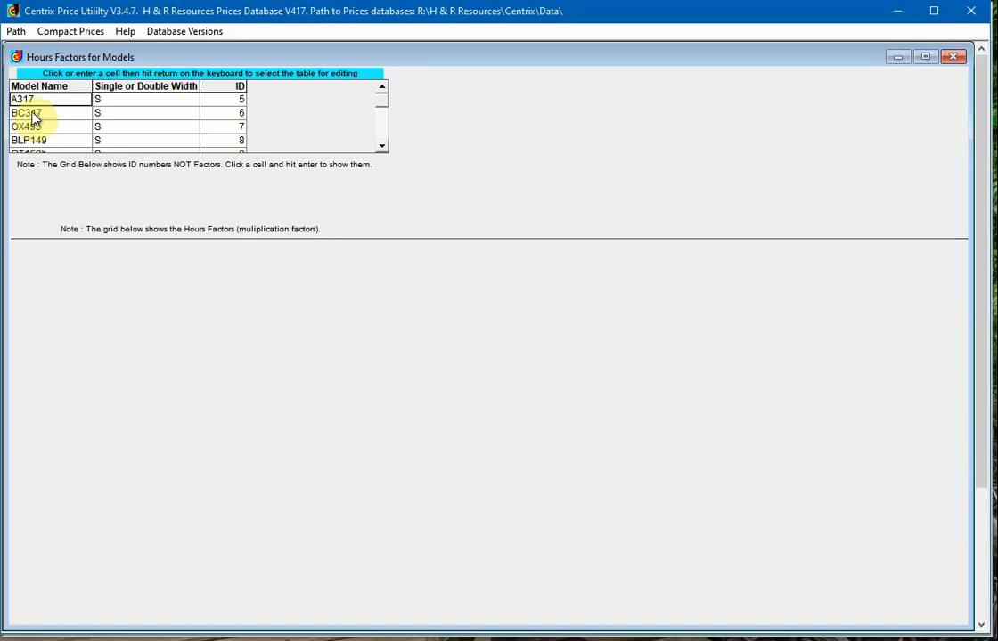
- Select the ID cell of the single-width BC317 model in the model list
left_click(242, 119)
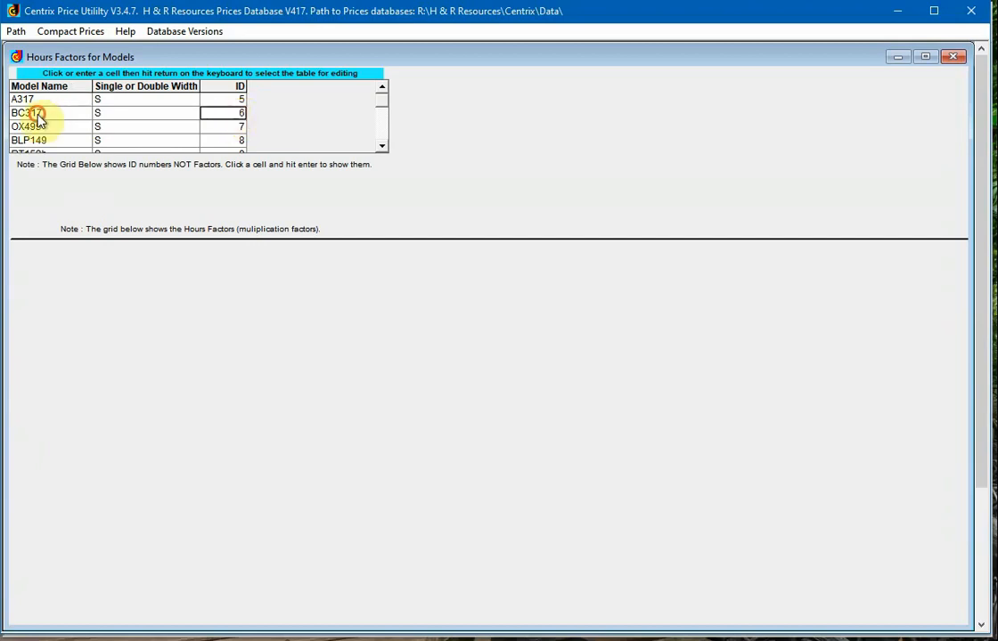
left_click(38, 119)
left_click(240, 116)
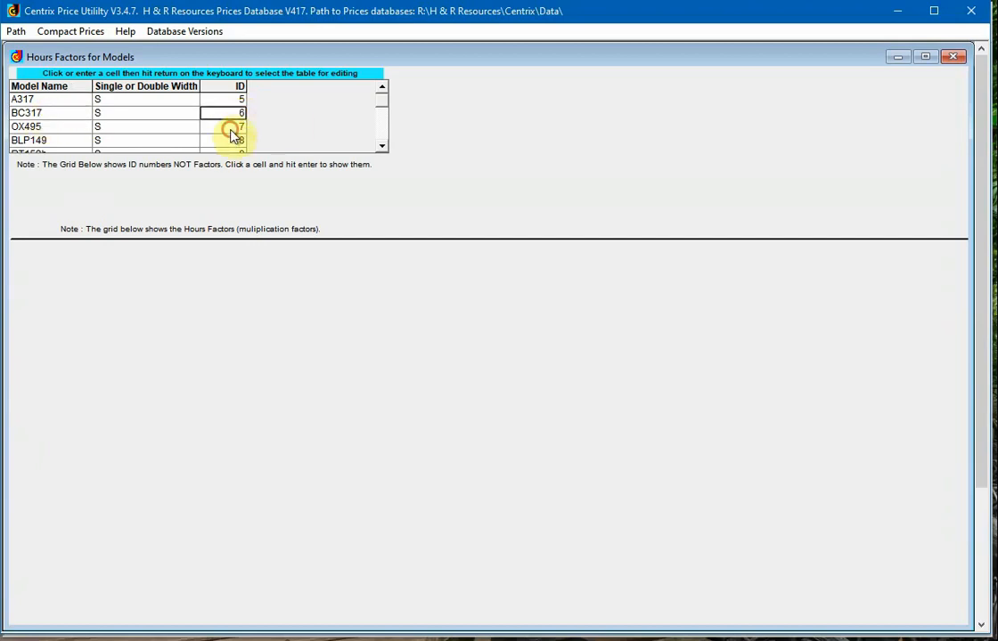
left_click(235, 126)
left_click(238, 116)
- Look through the model list to see which other fan models have IDs, returning to its start
left_click(382, 147)
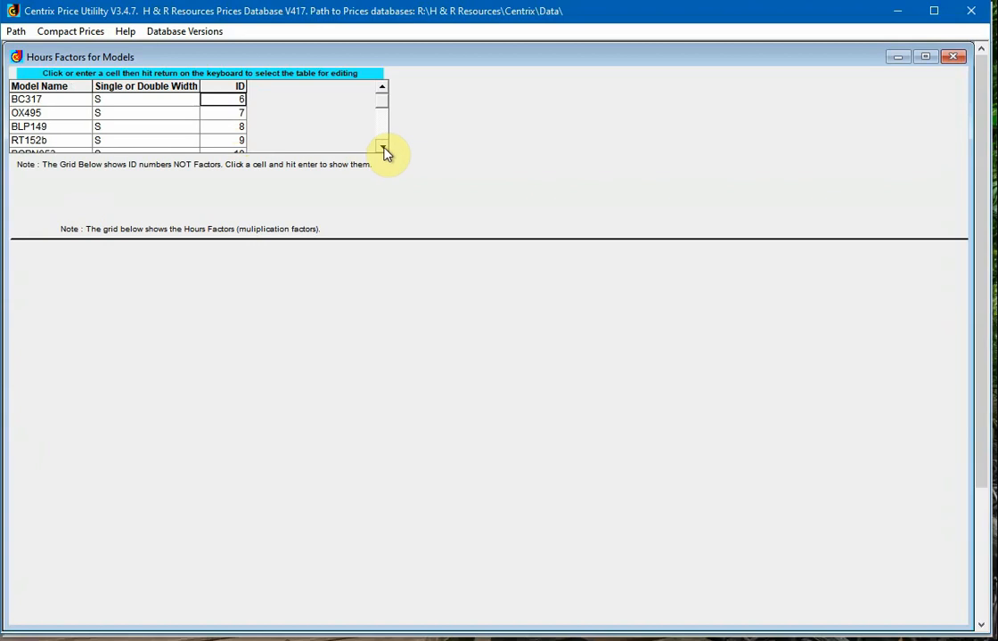
left_click(382, 146)
left_click(382, 146)
left_click(383, 147)
left_click(383, 147)
left_click(383, 147)
left_click(383, 147)
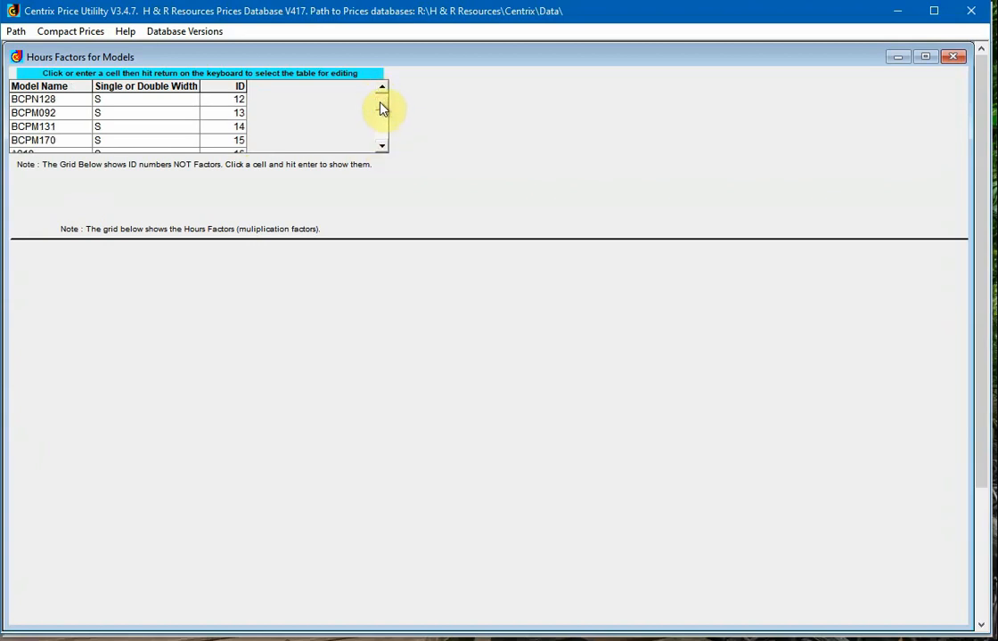
left_click_drag(382, 108, 386, 87)
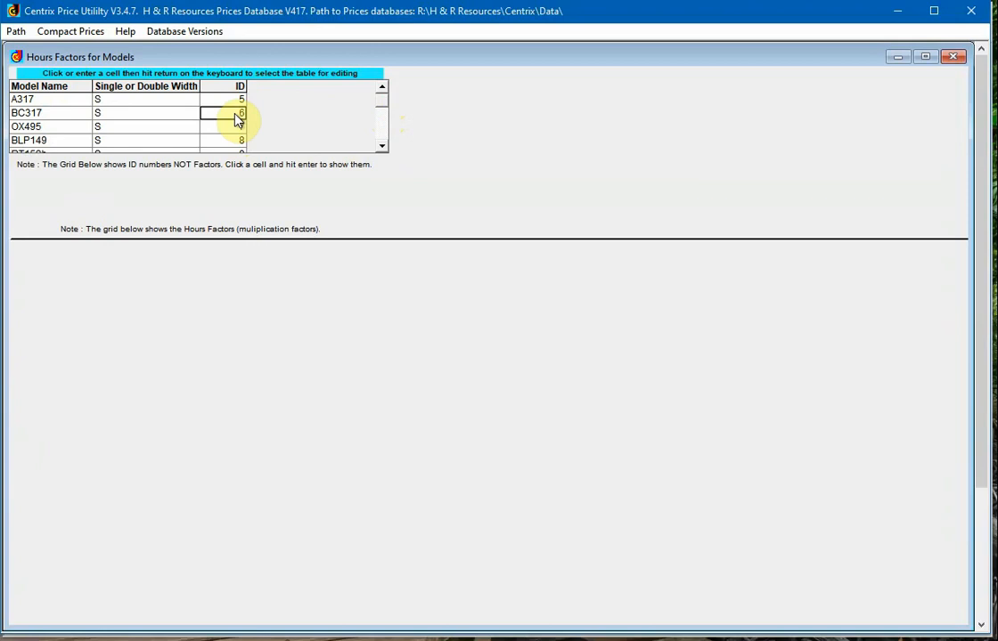
- Show the factor IDs for model BC317 and open the hours factors table behind its Impeller Factor ID
key("Return")
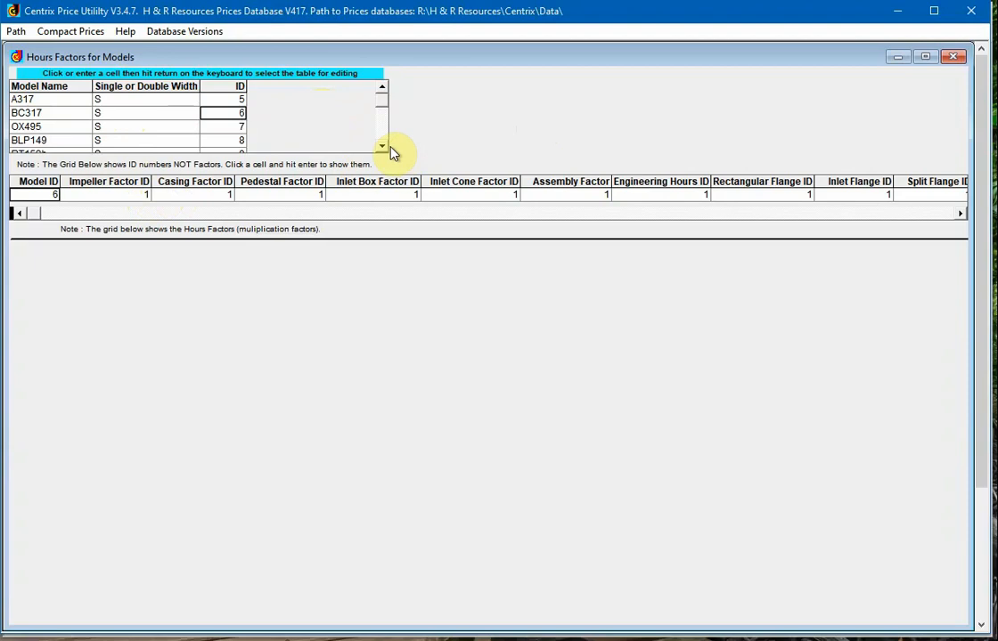
left_click(129, 201)
key("Return")
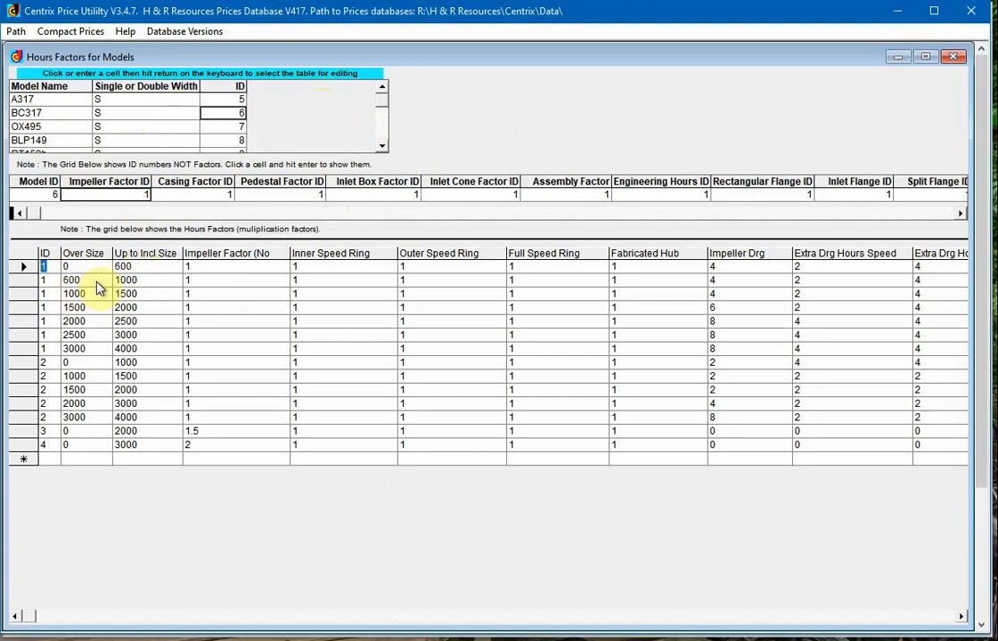
- Examine how the impeller size ranges of factor ID 1 meet at the 1500 boundary between neighbouring rows
left_click(128, 294)
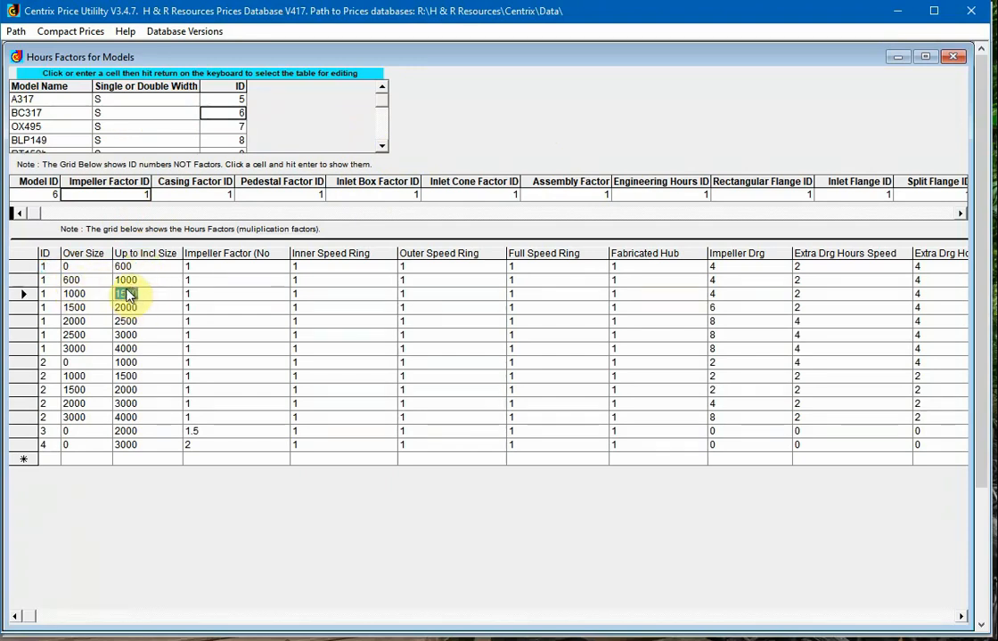
left_click(76, 308)
left_click(128, 296)
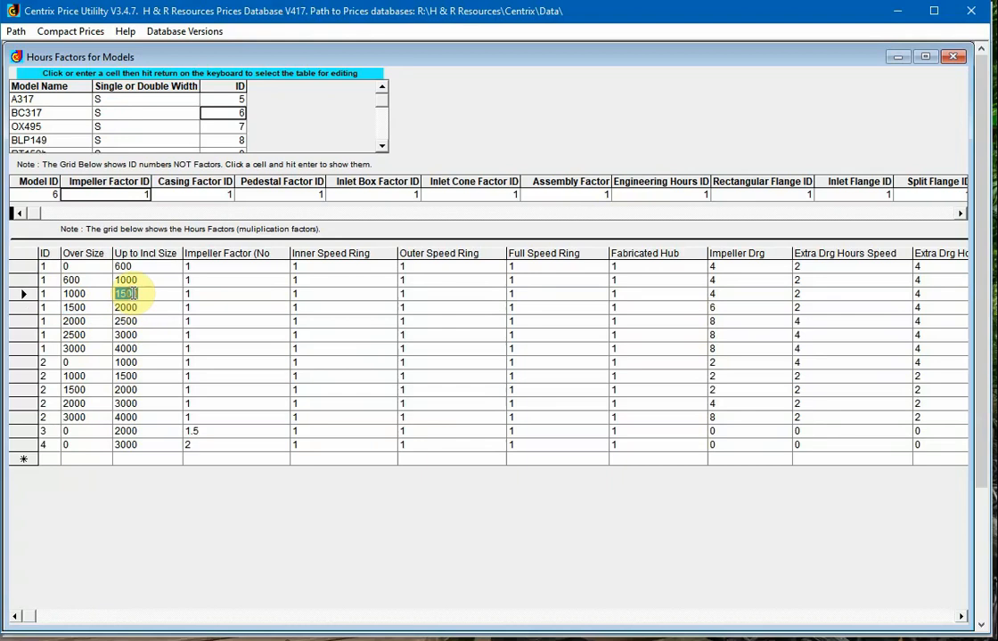
left_click(88, 309)
left_click(136, 295)
left_click(77, 308)
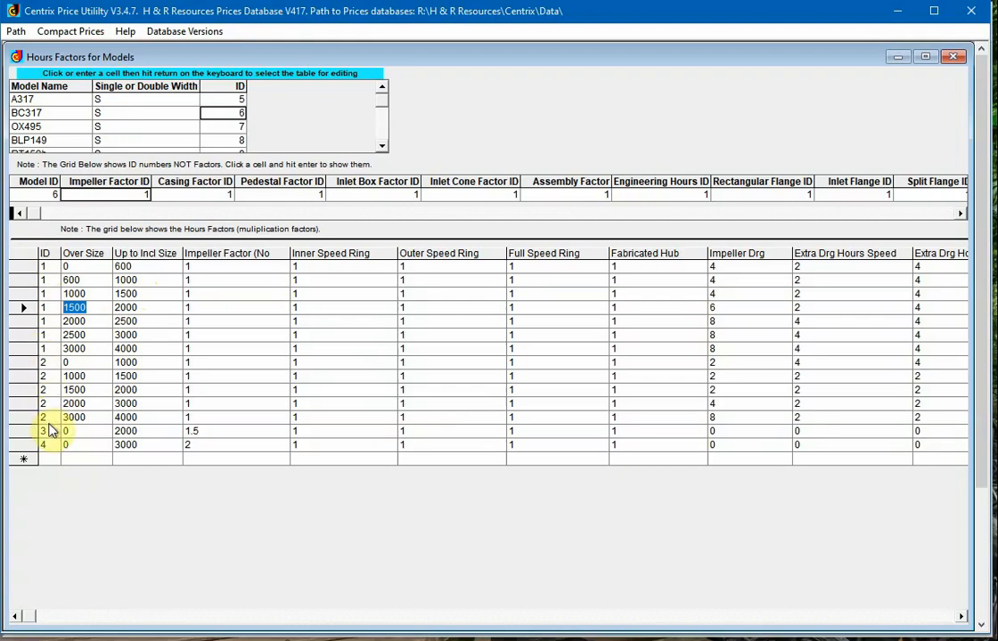
- Display the impeller hours factors of model OX495 for comparison, then bring back those of BC317
left_click(237, 127)
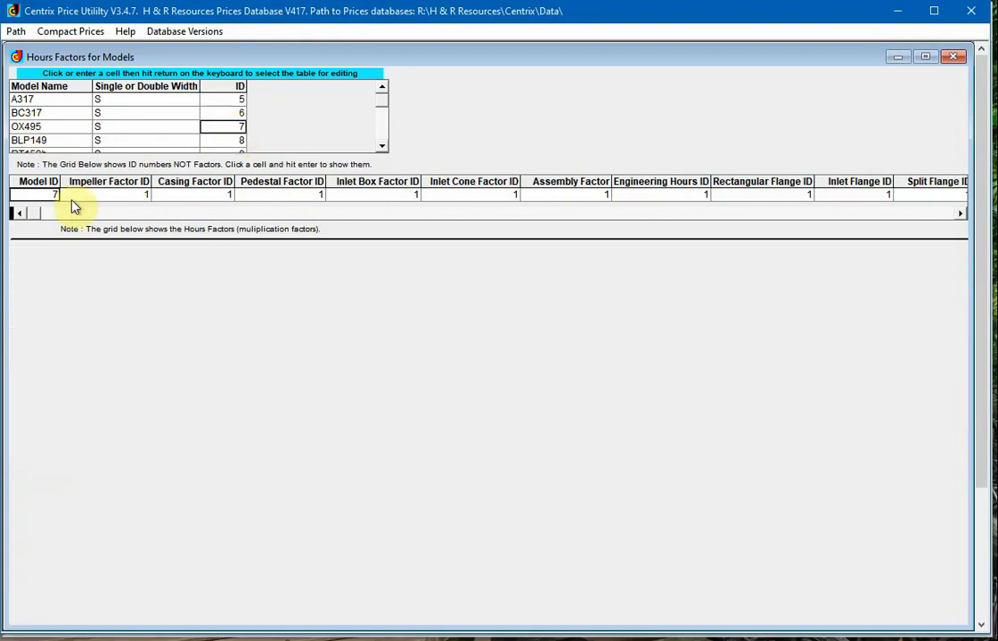
left_click(146, 196)
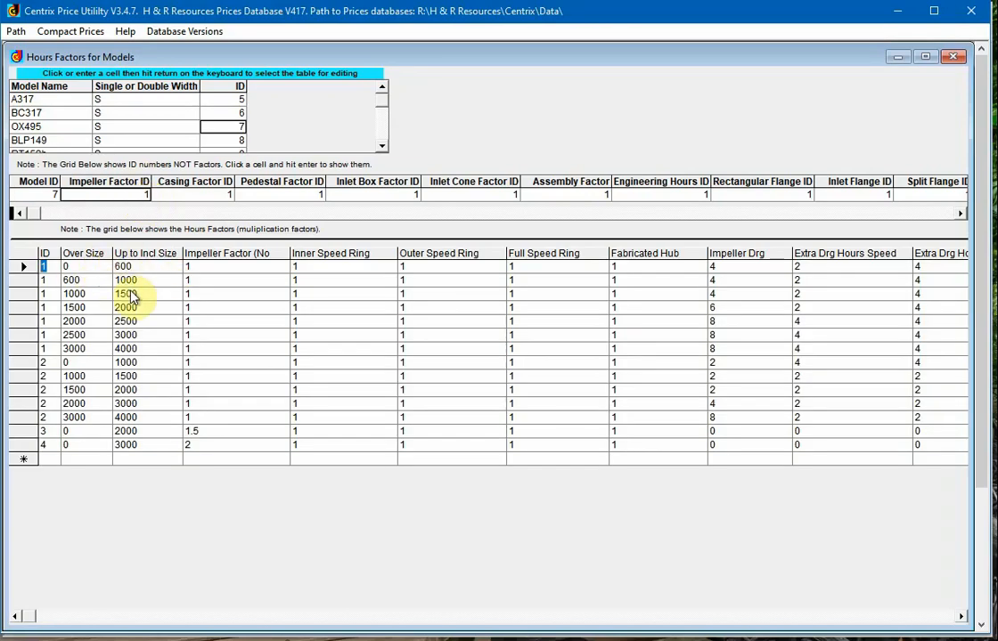
left_click(239, 113)
key("Return")
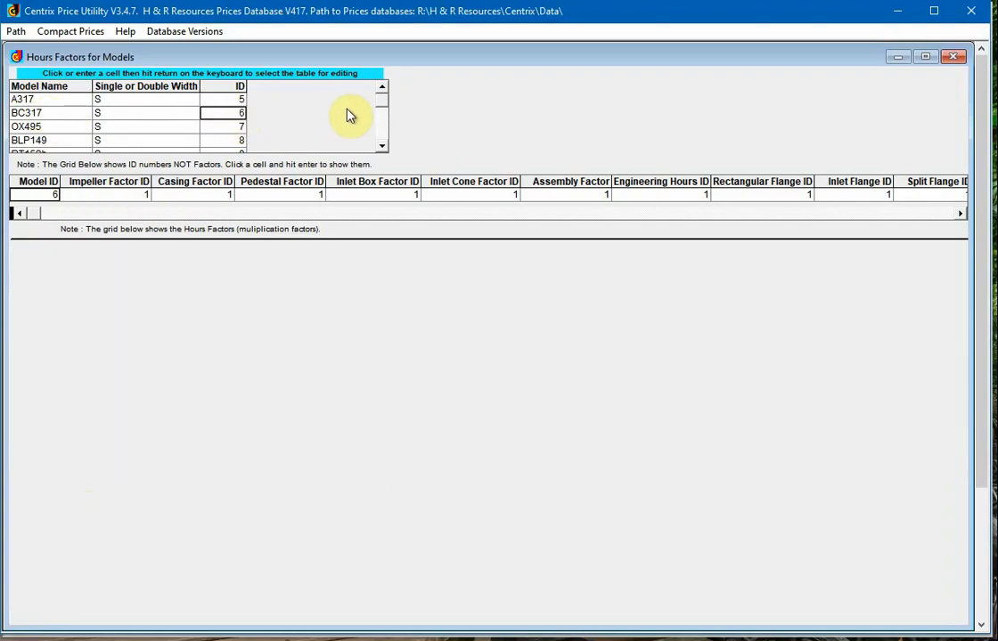
left_click(129, 197)
key("Return")
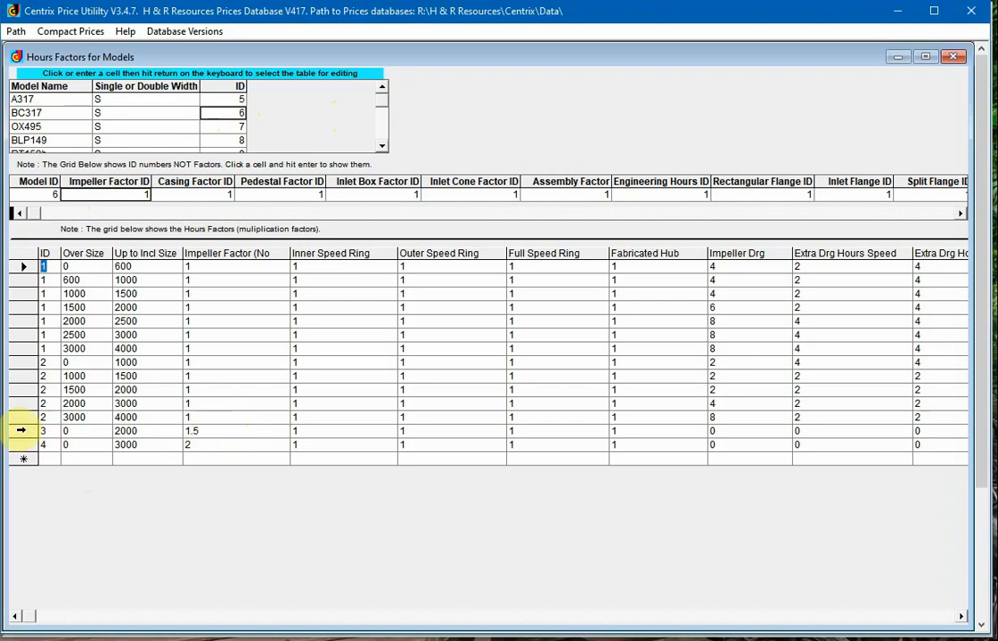
- Set the Up to Incl Size value of the impeller factor row with ID 3 to 4000
left_click(20, 431)
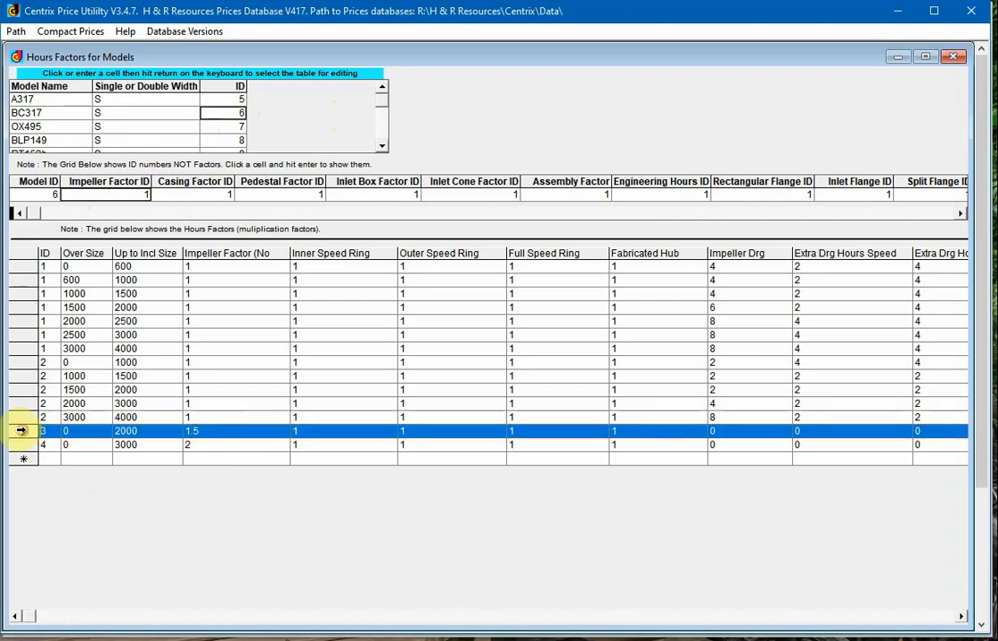
left_click(129, 432)
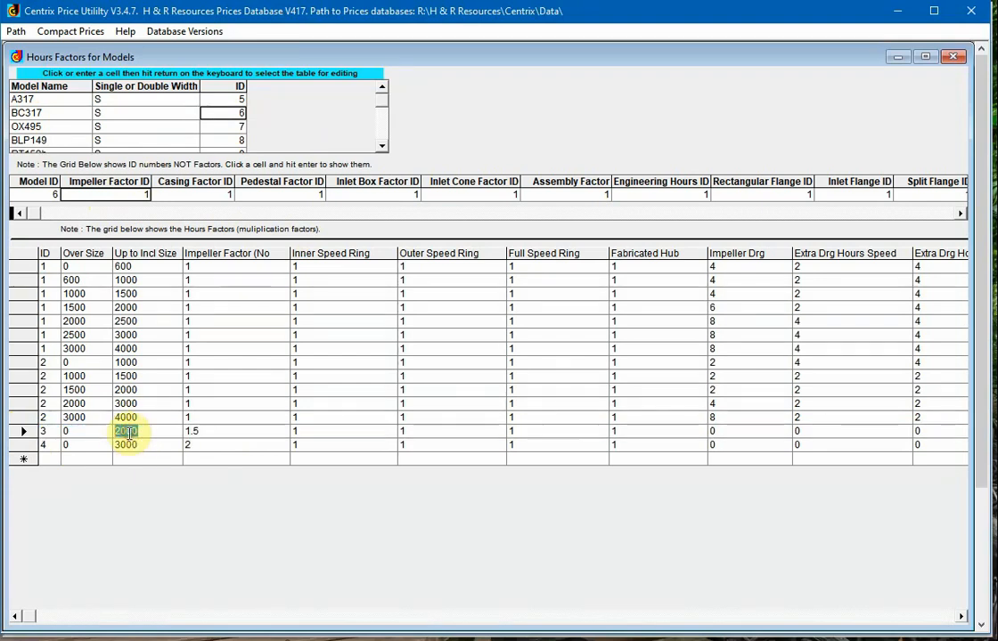
left_click_drag(122, 432, 105, 431)
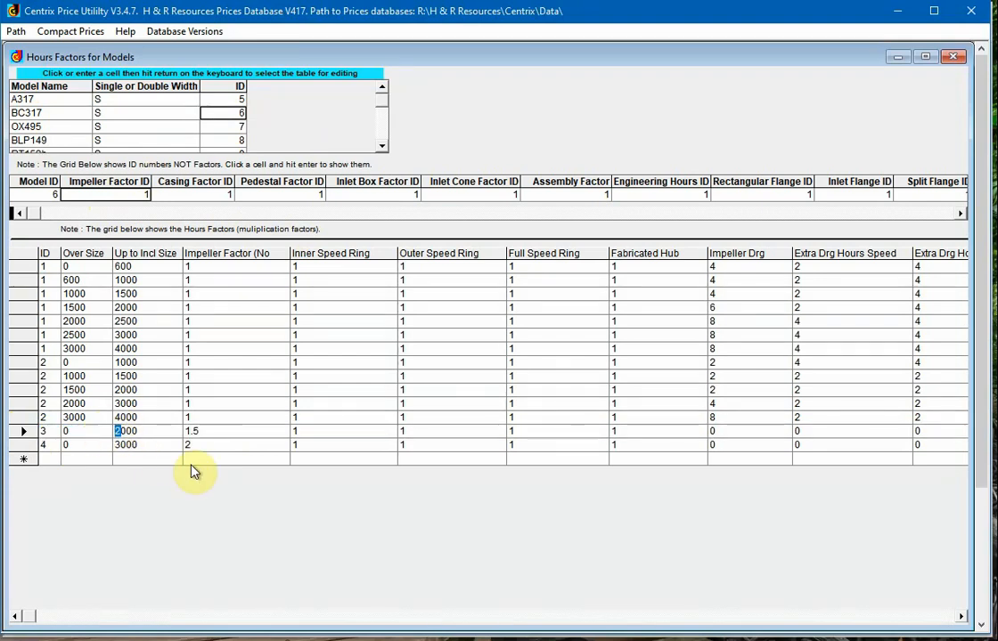
type("4")
left_click(150, 418)
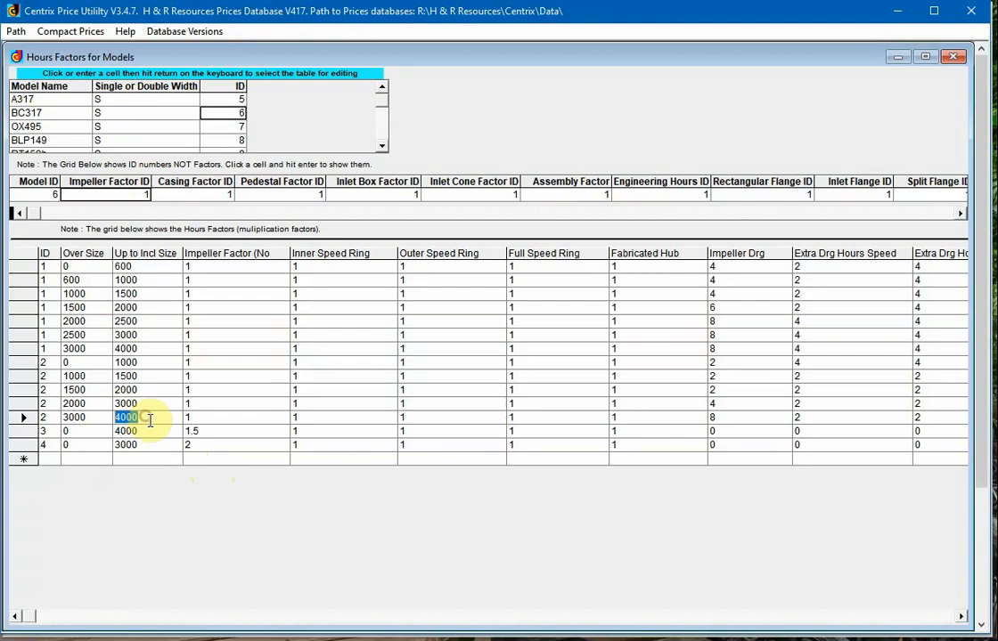
left_click(150, 431)
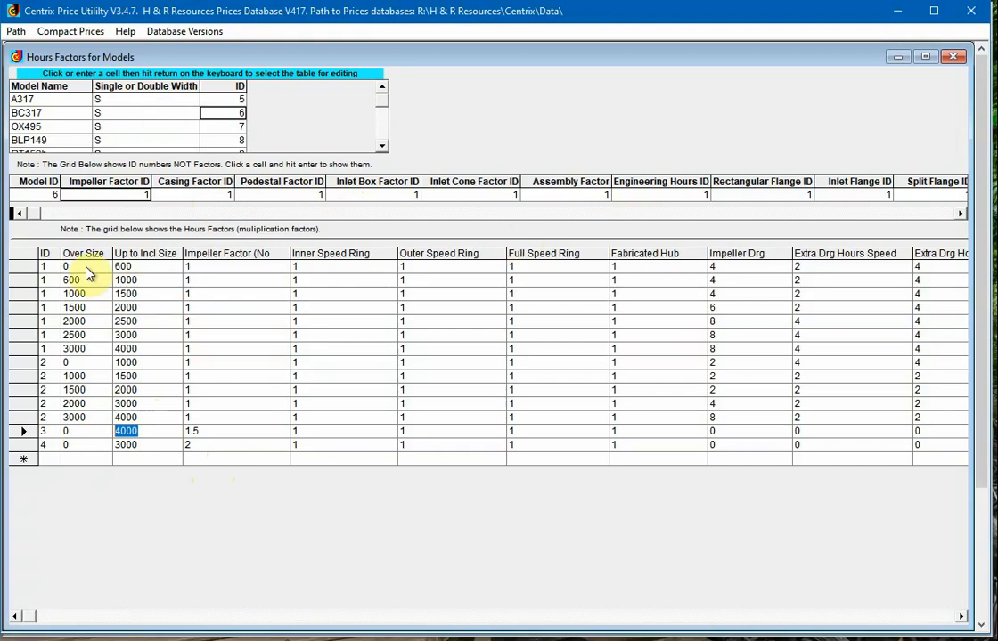
- Reload the BC317 impeller hours factors and review the impeller and speed ring factors in the ID 3 row
left_click(236, 113)
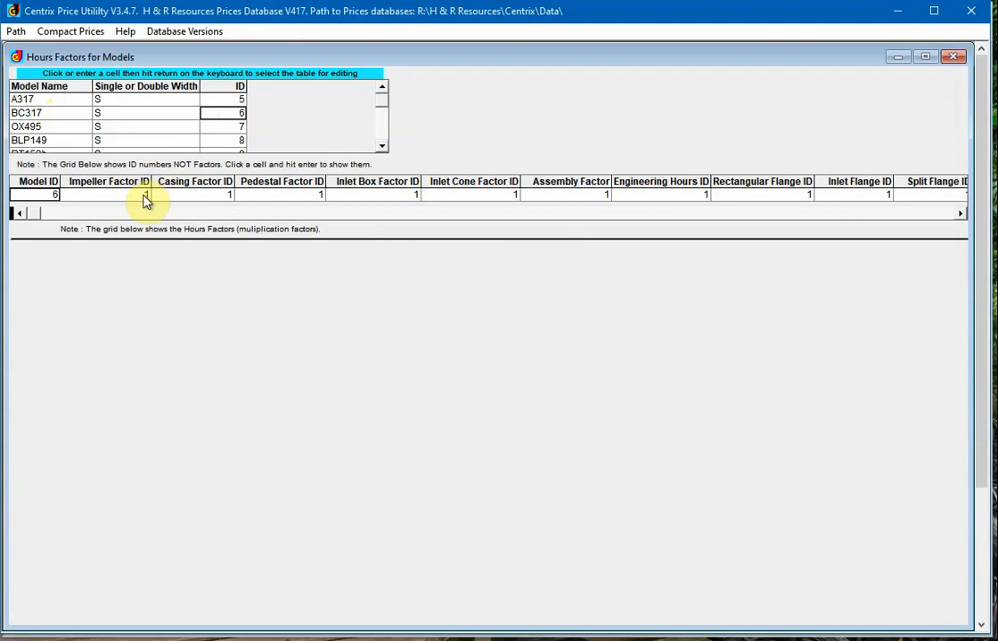
left_click(147, 201)
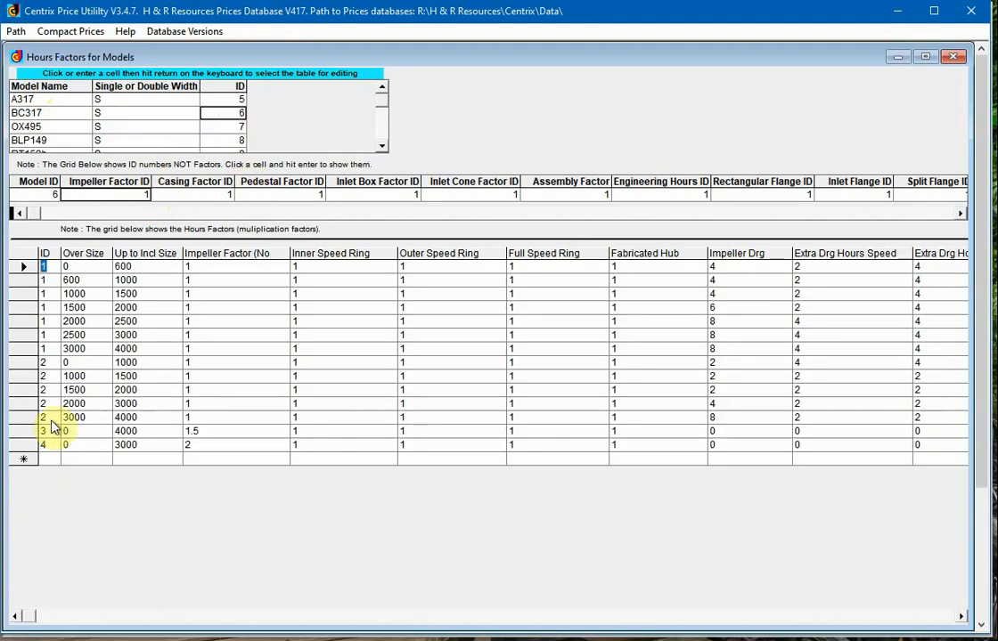
left_click(214, 433)
left_click(301, 433)
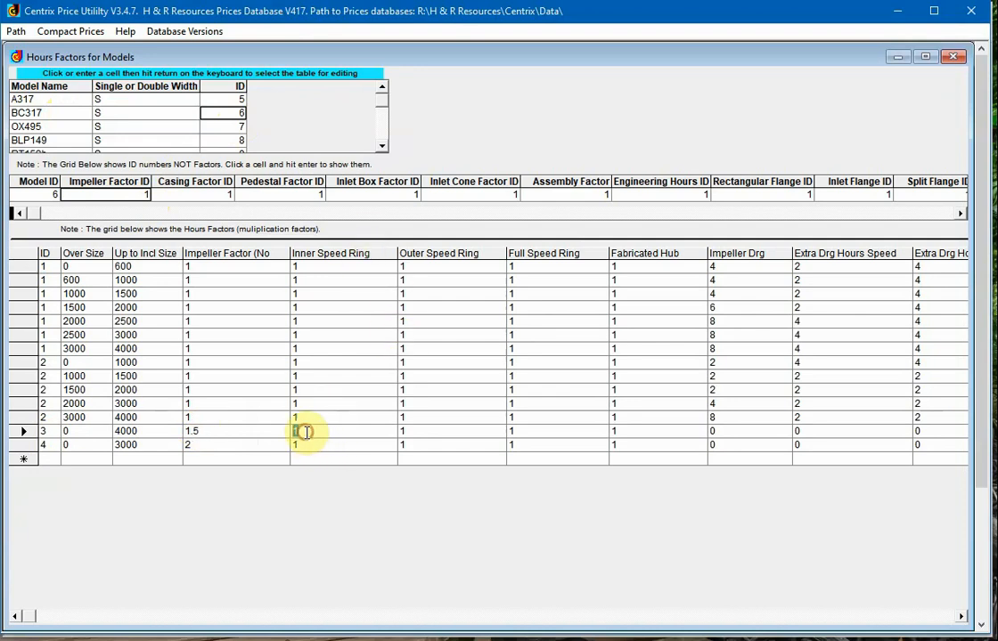
left_click(424, 434)
left_click(535, 433)
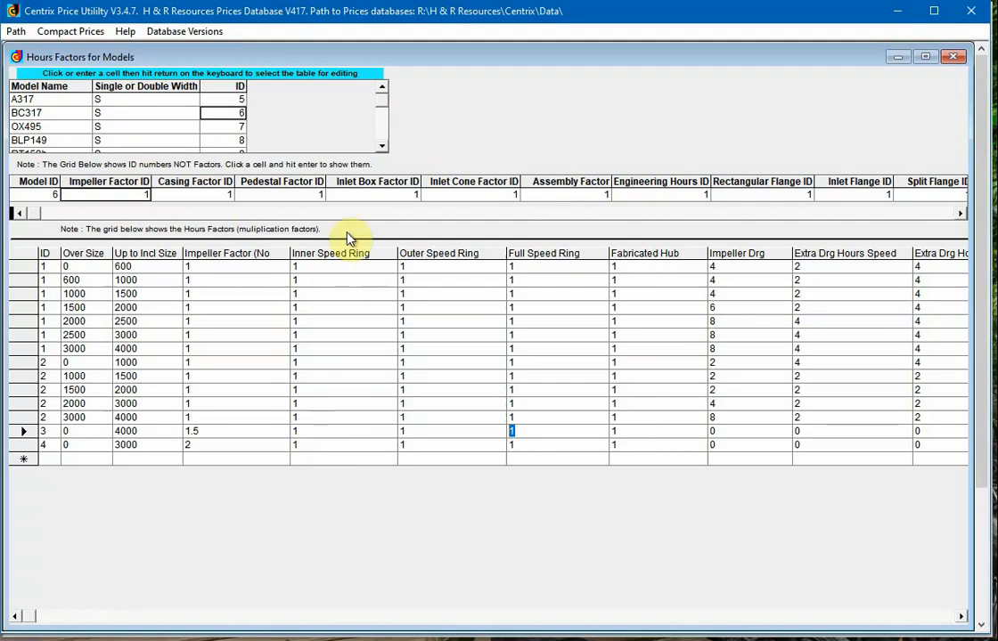
left_click(307, 433)
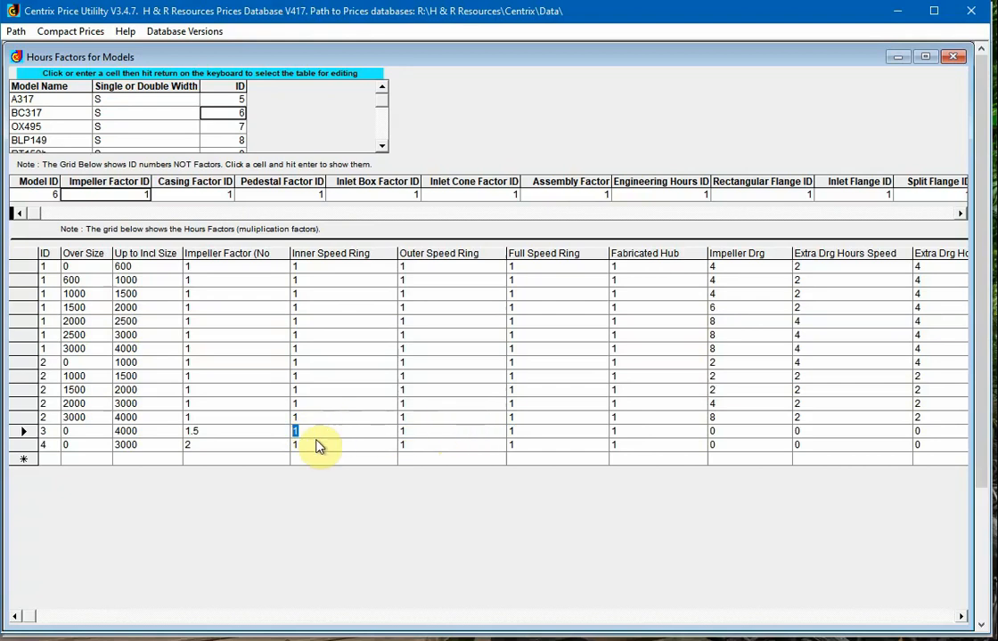
- Compare the ID 3 impeller factor with the row above, and reselect BC317 to redisplay its impeller hours factors
left_click(203, 431)
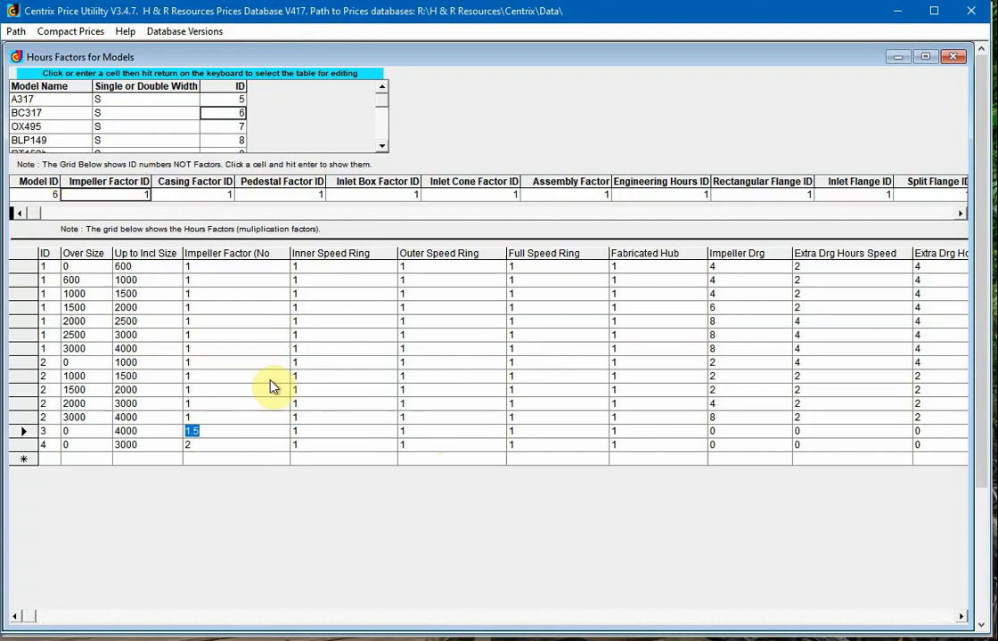
left_click(205, 417)
left_click(123, 196)
left_click(235, 128)
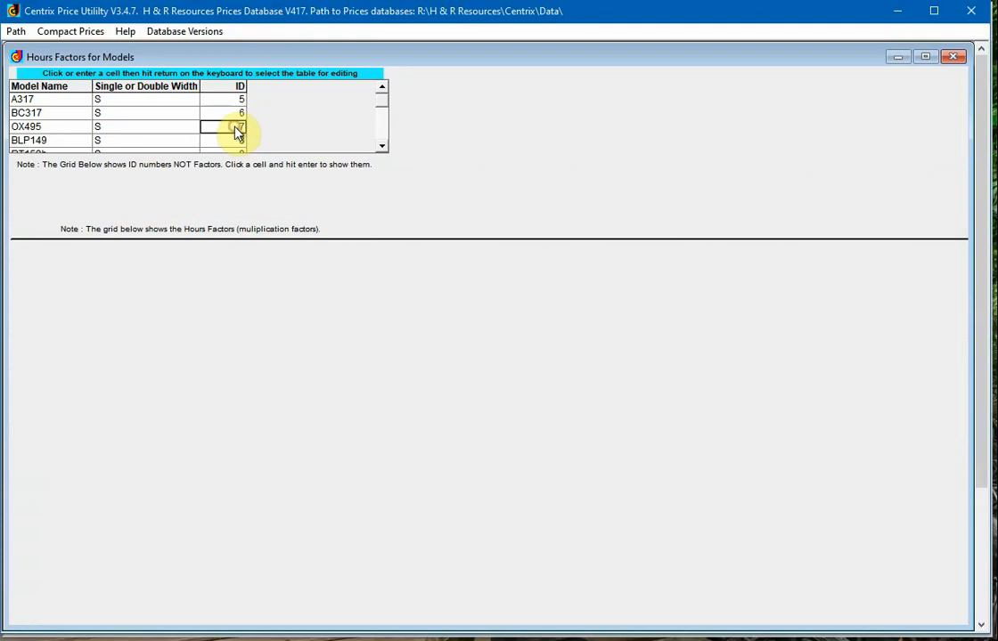
left_click(242, 114)
key("Return")
left_click(145, 196)
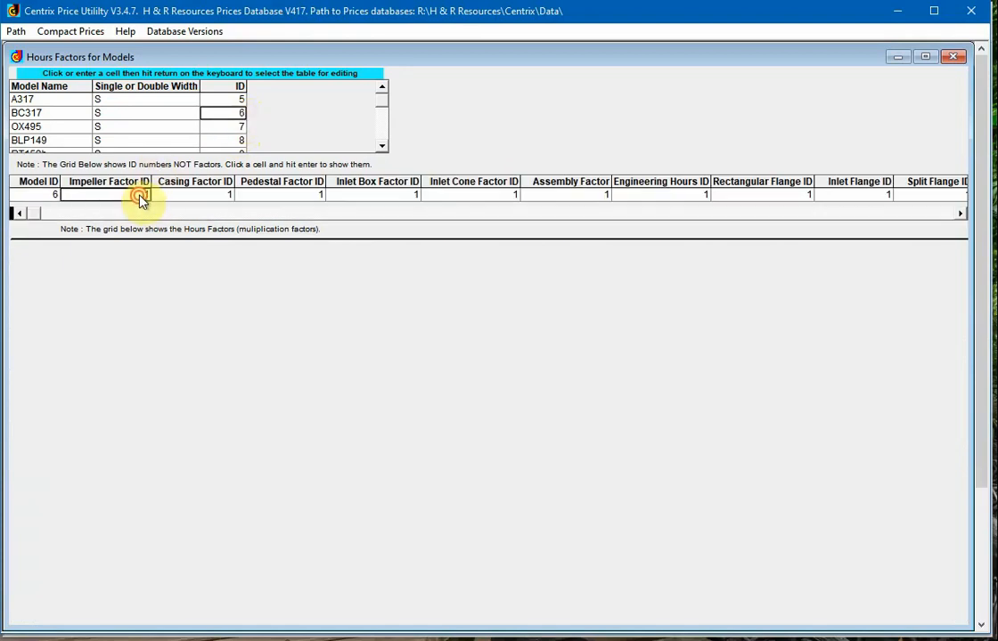
key("Return")
left_click(134, 200)
left_click(199, 196)
left_click(147, 196)
key("Return")
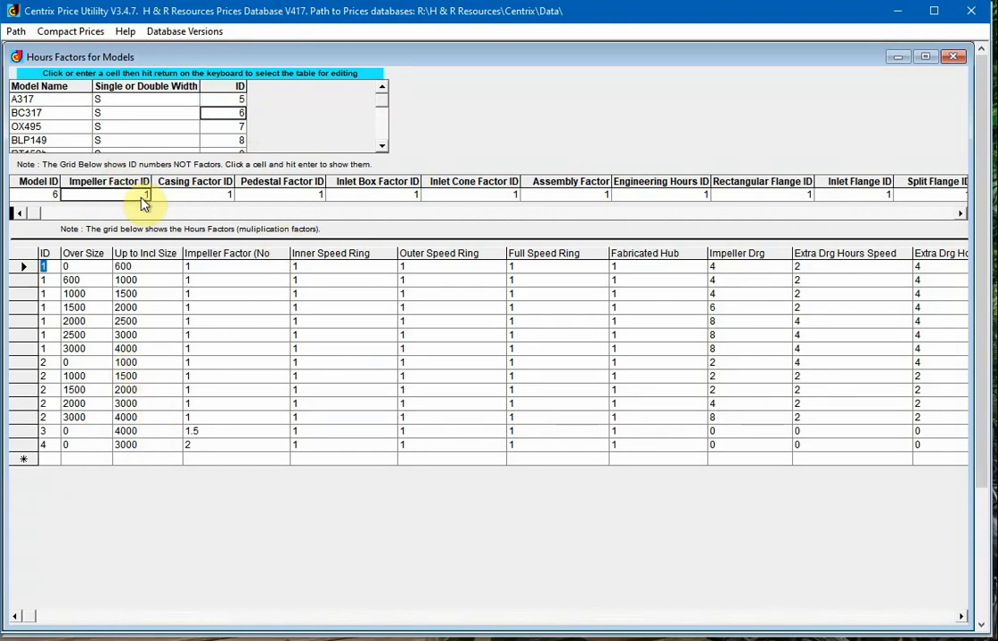
- Set the Impeller Factor ID of model BC317 to 3 and reselect the model to check the entry
left_click(213, 196)
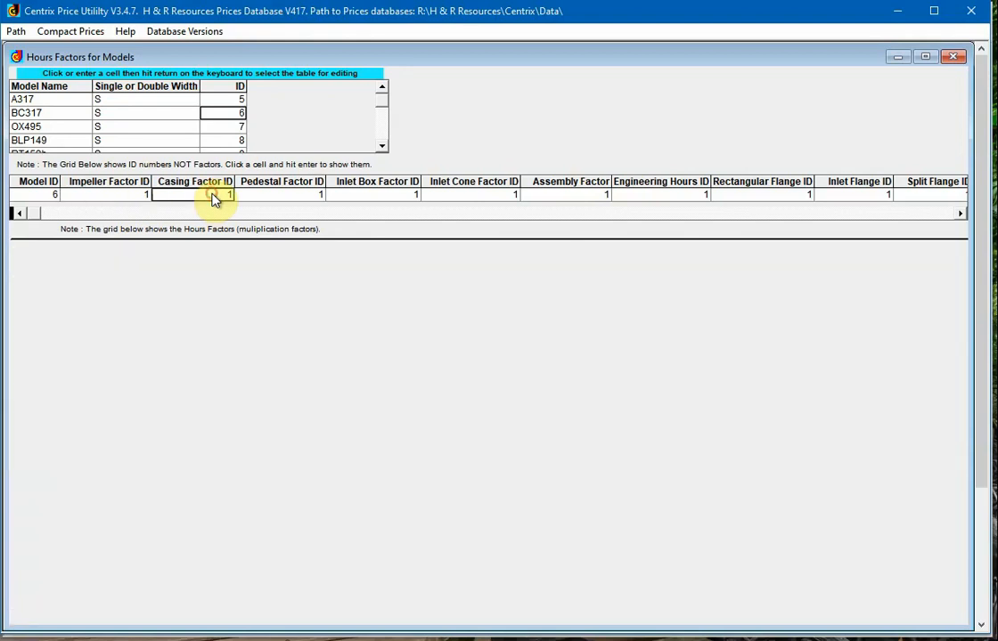
left_click(127, 196)
type("3")
left_click(222, 198)
left_click(239, 127)
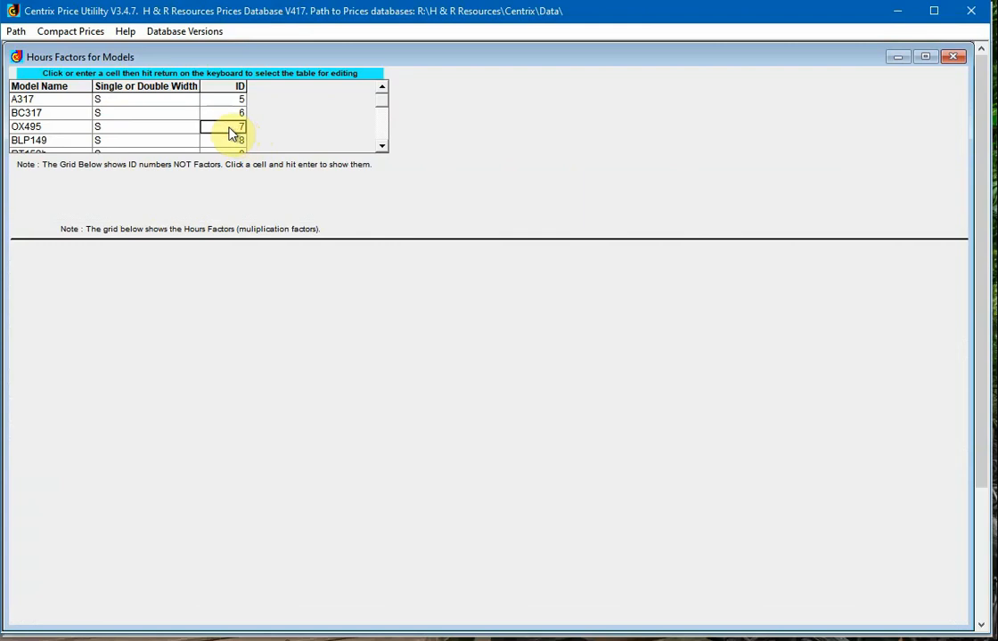
left_click(239, 113)
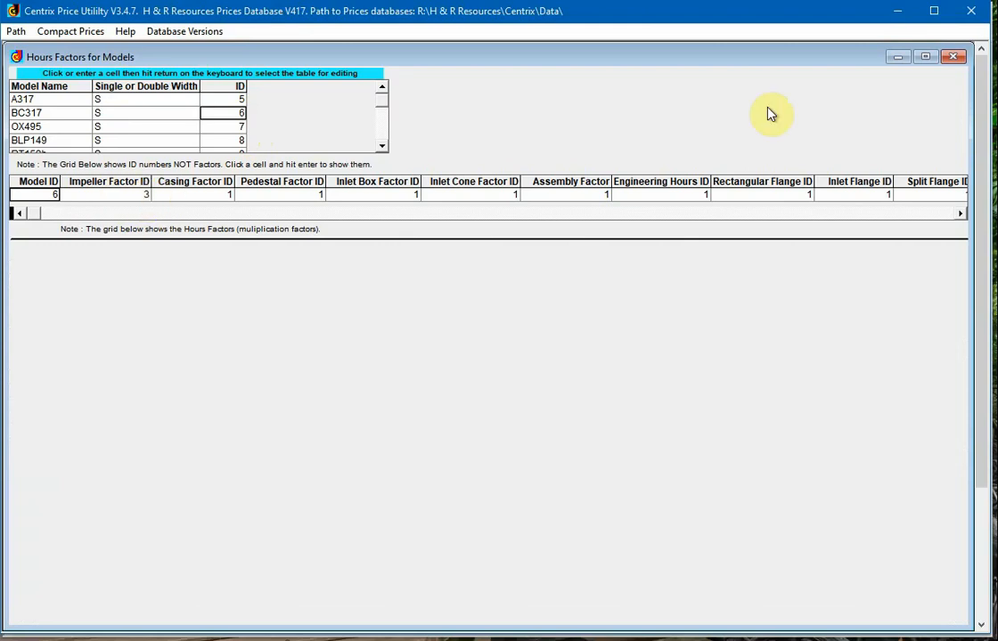
- Switch to the Centrix quote, check the impeller's sell price in the pricing detail, and return to the areas, weights and costs list
left_click(902, 16)
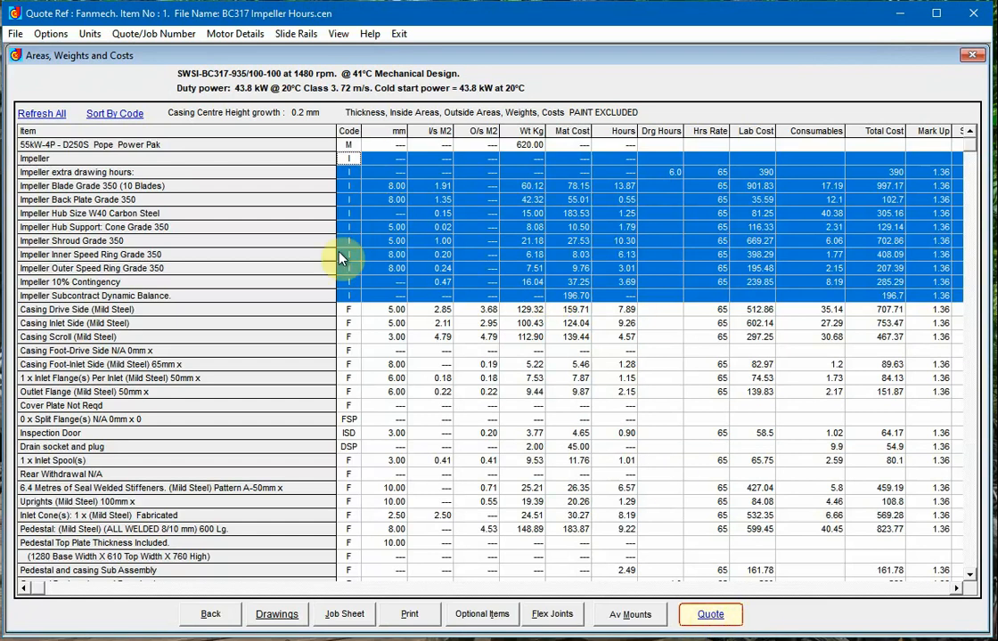
left_click(718, 620)
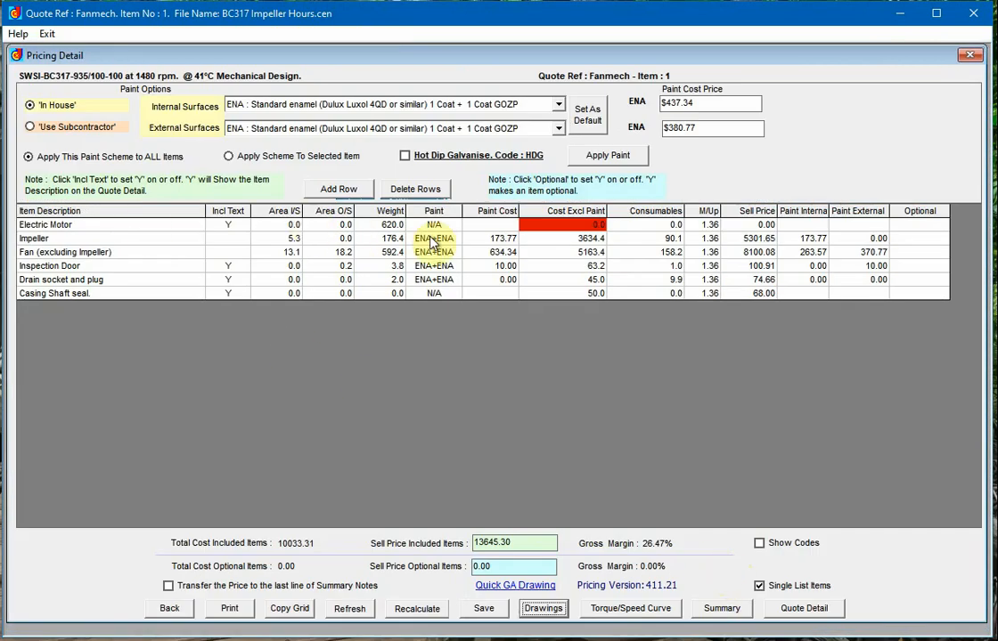
left_click(756, 239)
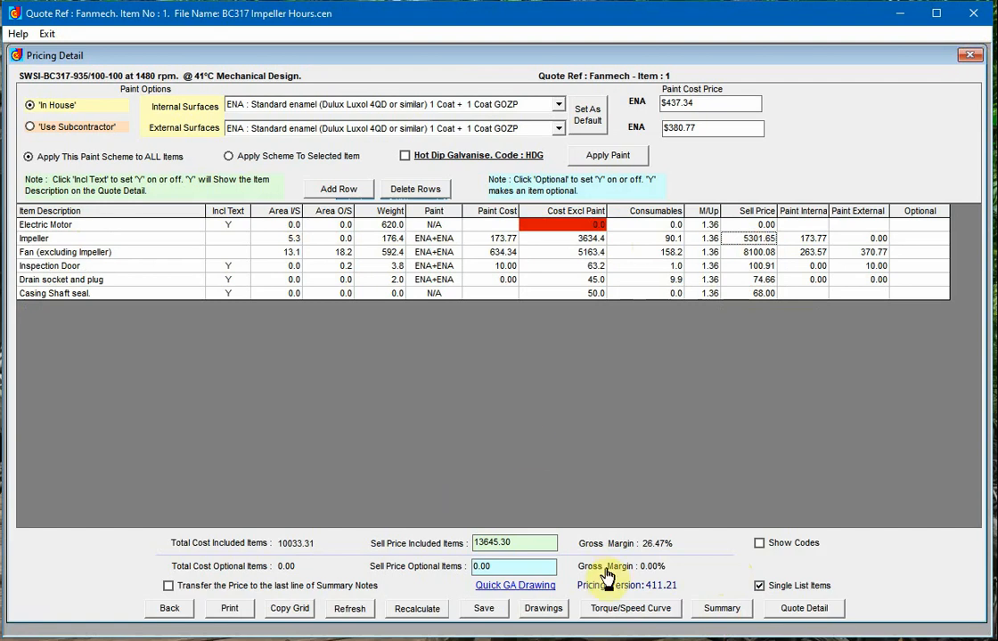
left_click(167, 609)
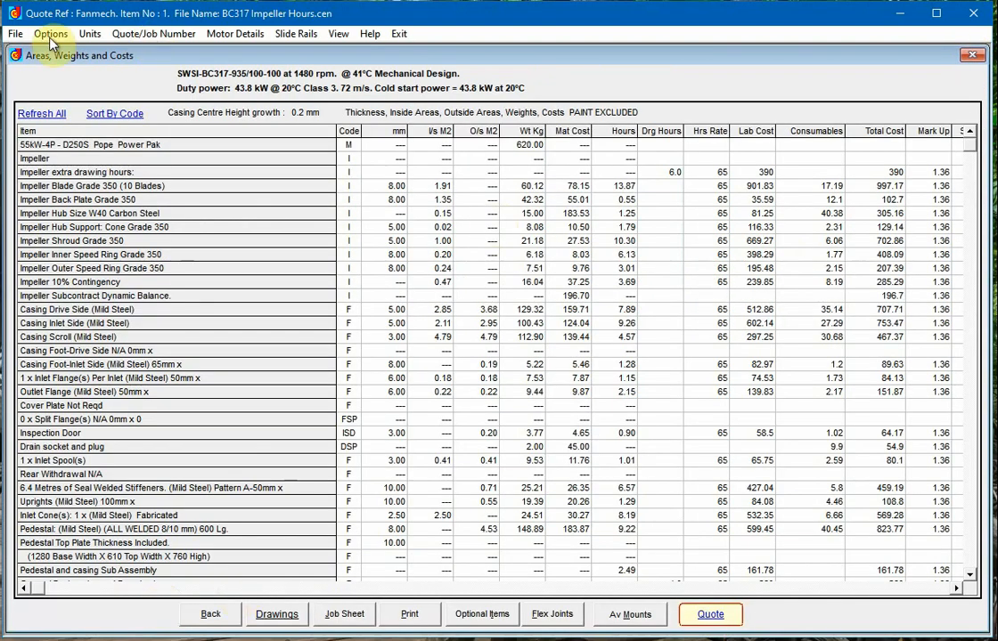
- Reload the project BC317 Impeller Hours.cen in place of the current one and accept its project details
left_click(14, 34)
left_click(67, 71)
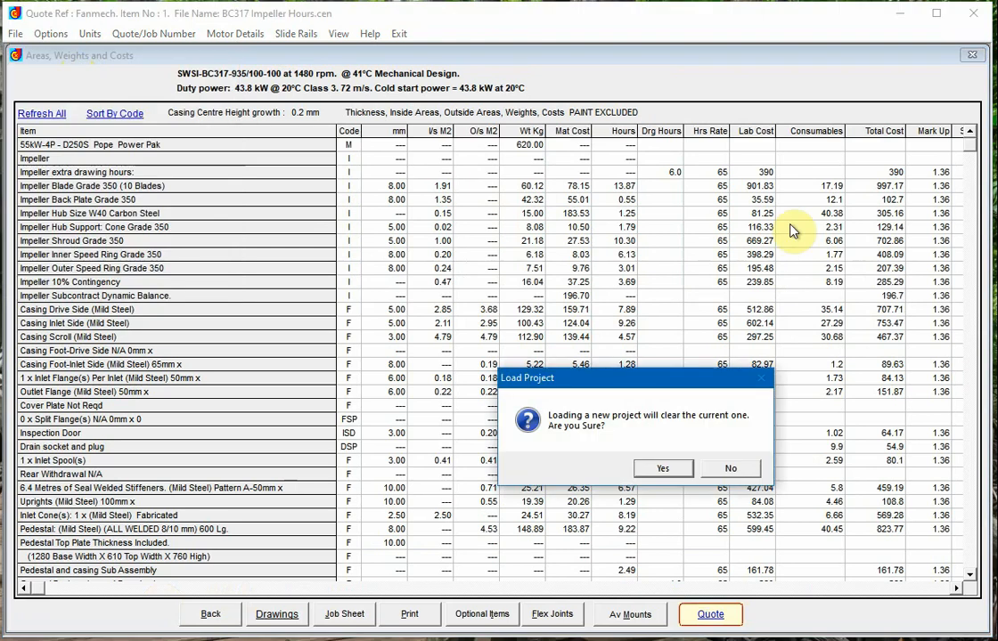
left_click(662, 469)
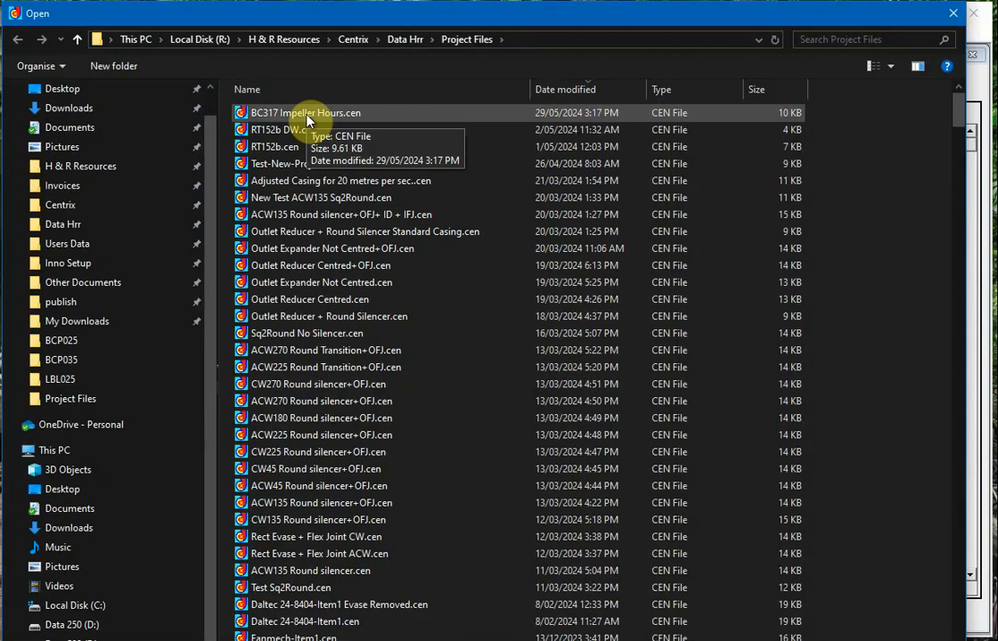
double_click(308, 119)
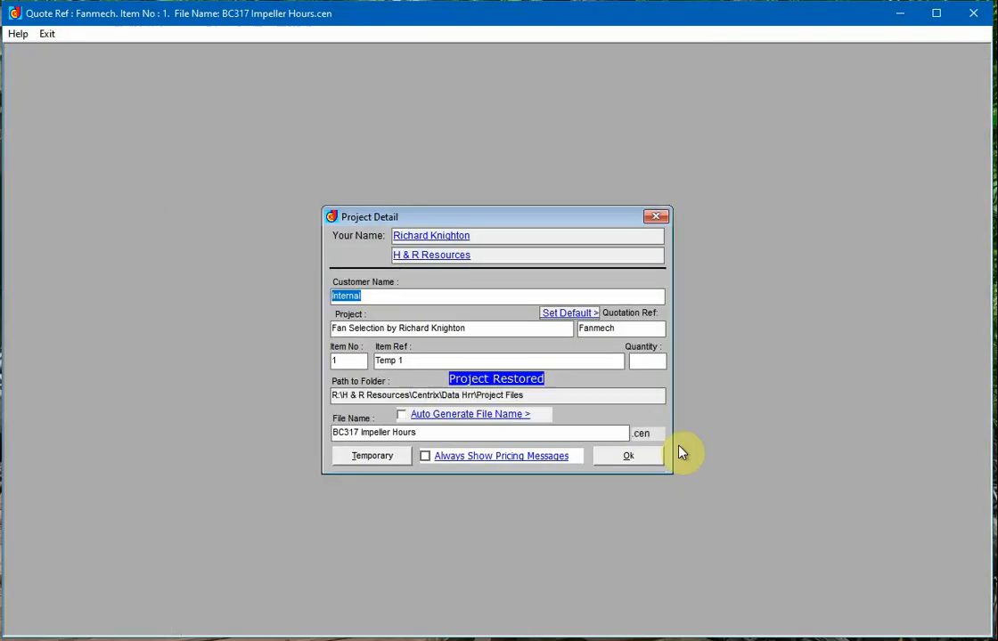
left_click(637, 456)
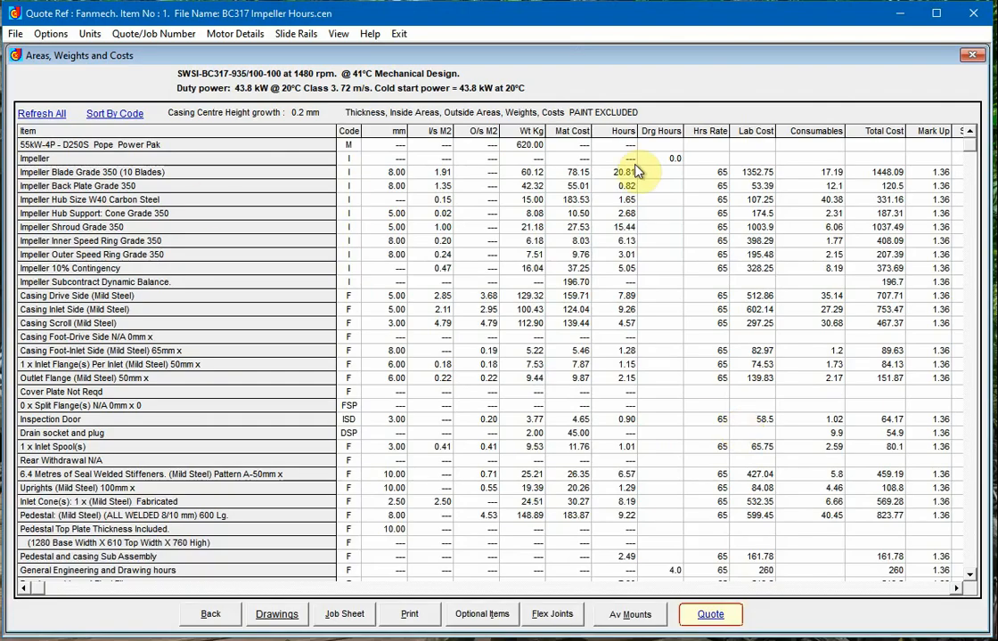
- Summarise all impeller rows of the cost list to check their total manufacturing hours, and bring up the impeller details
left_click(348, 161)
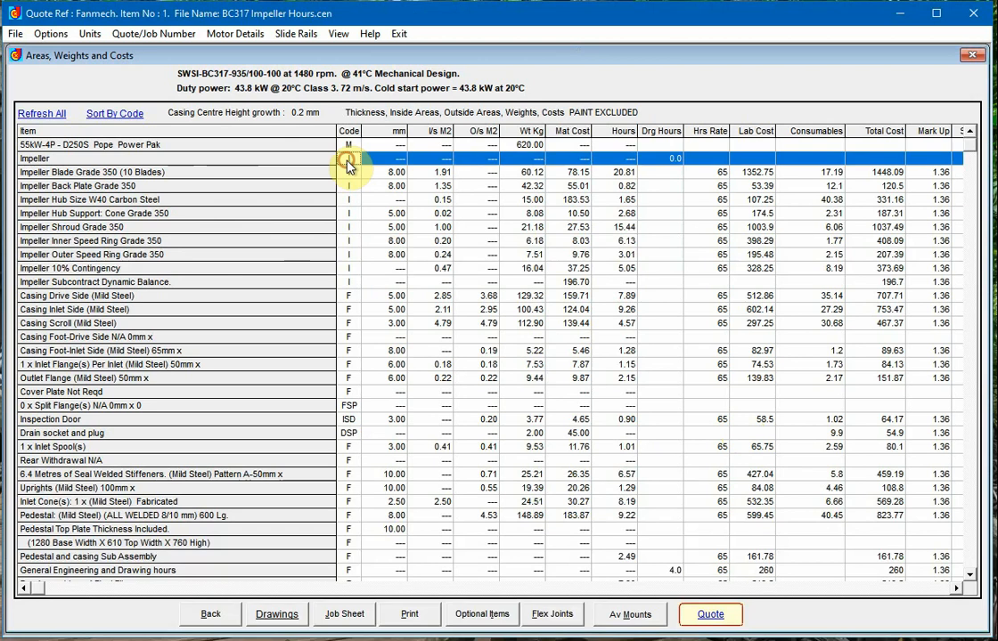
left_click_drag(347, 168, 358, 285)
right_click(435, 240)
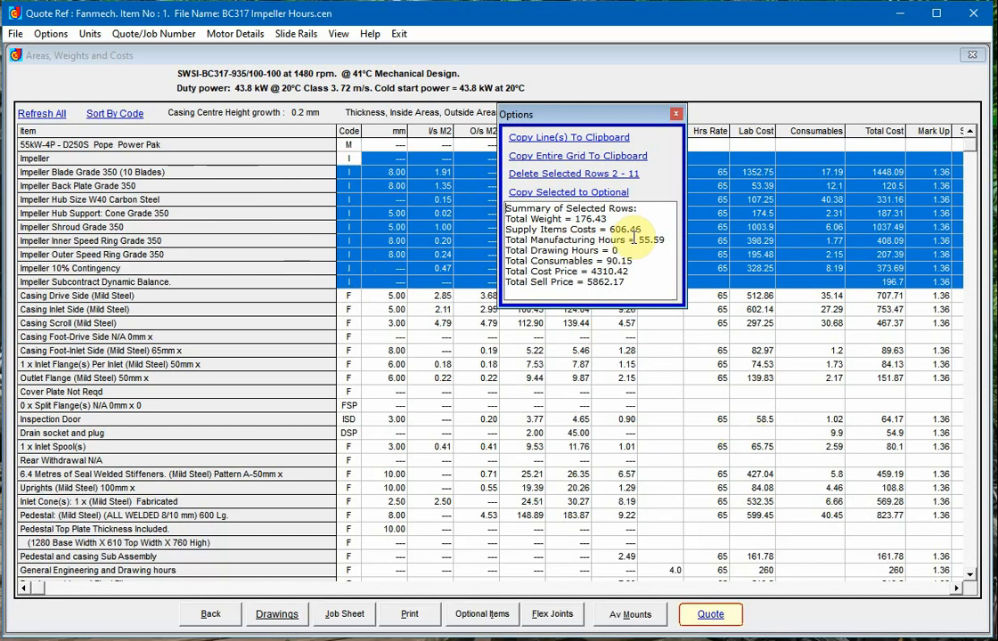
left_click_drag(638, 239, 663, 241)
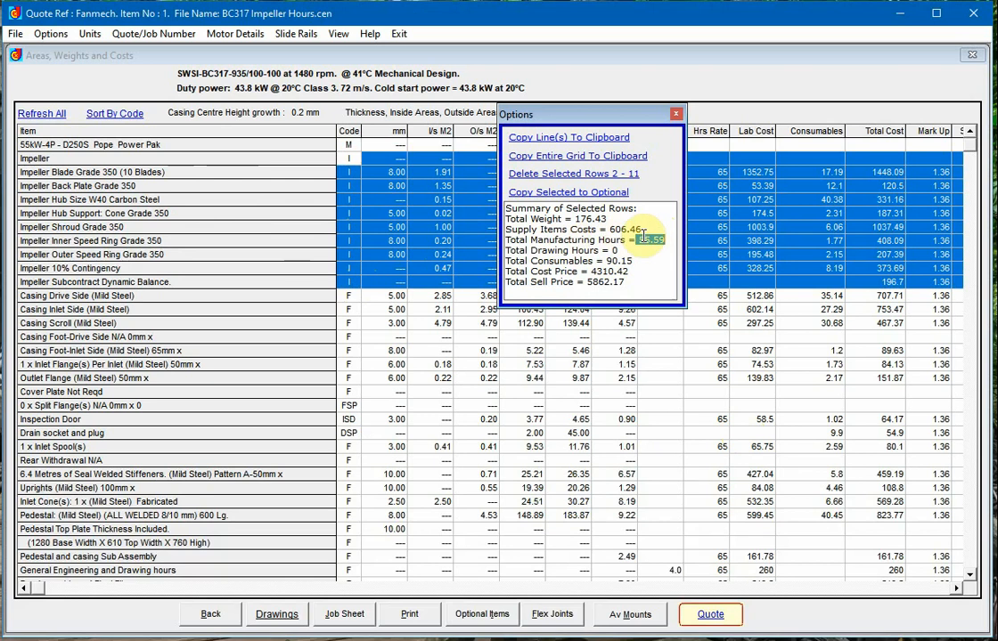
left_click(676, 116)
left_click(337, 35)
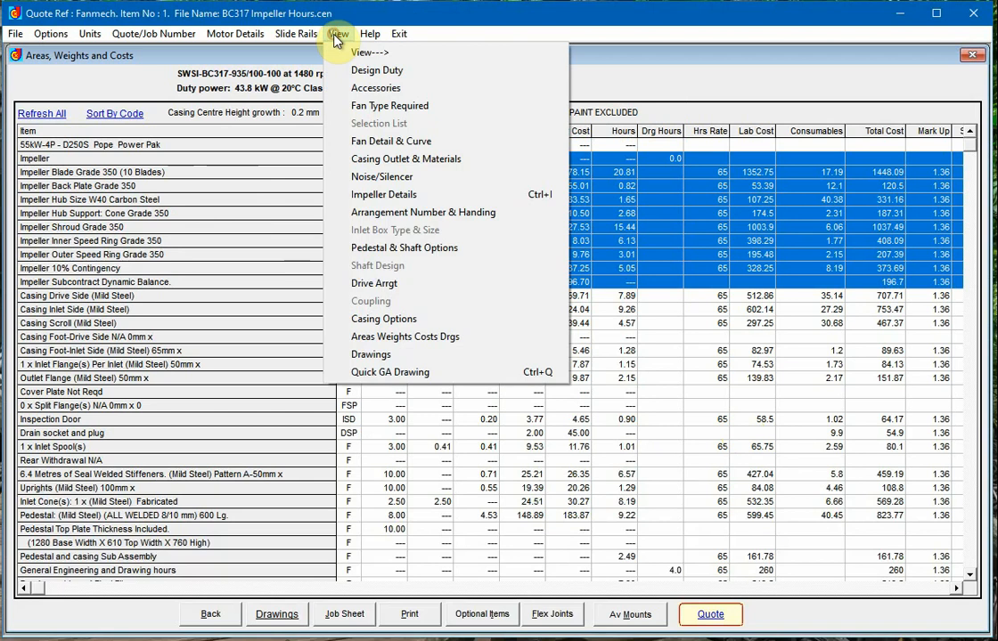
left_click(369, 191)
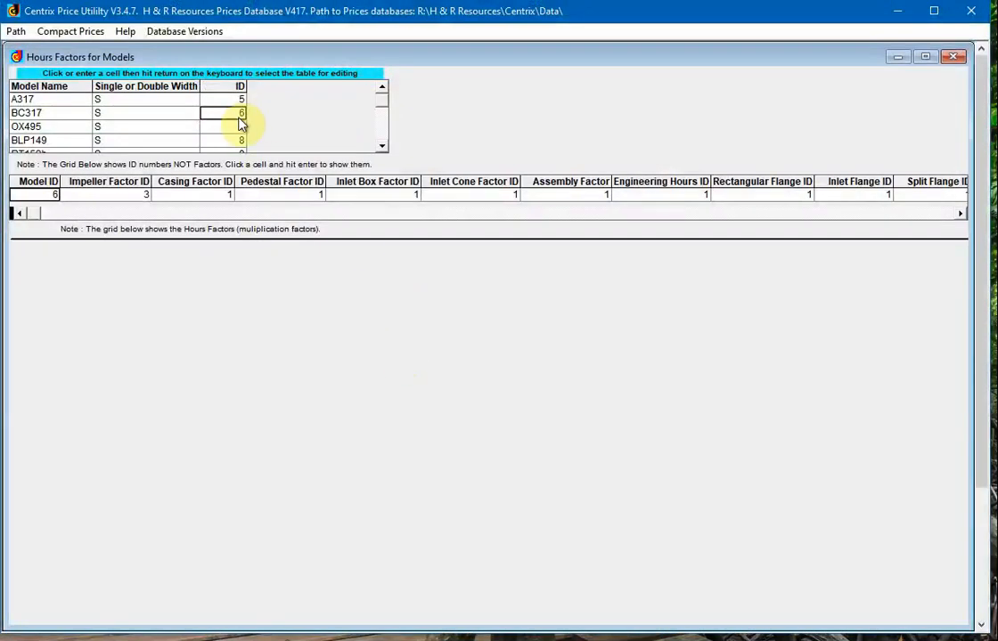
- In the price utility, set BC317's Inner, Outer and Full Speed Ring factors in the impeller factor row with ID 3 to 1.5
left_click(239, 118)
left_click(125, 195)
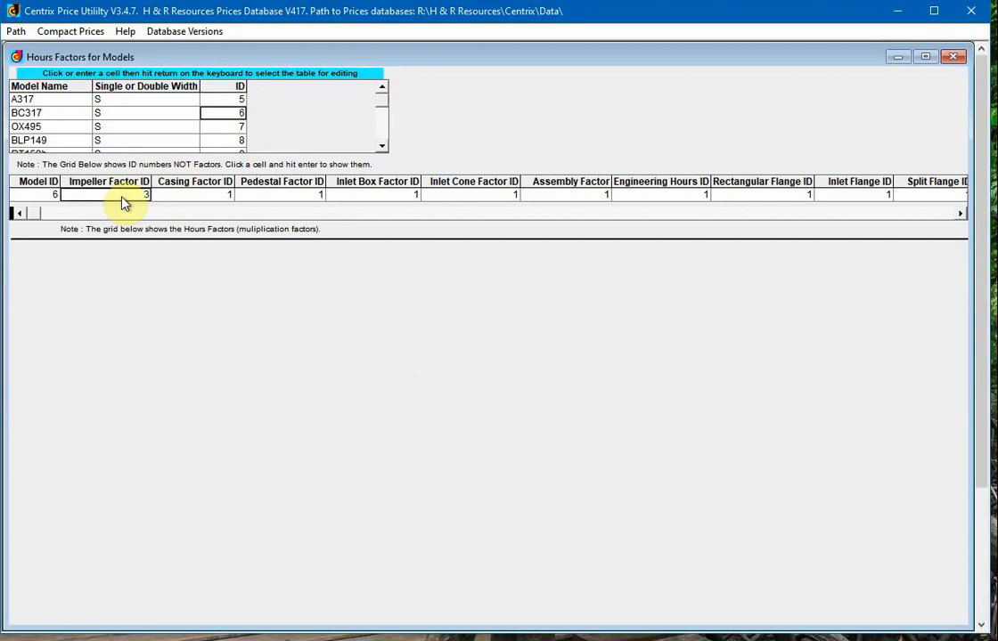
key("Return")
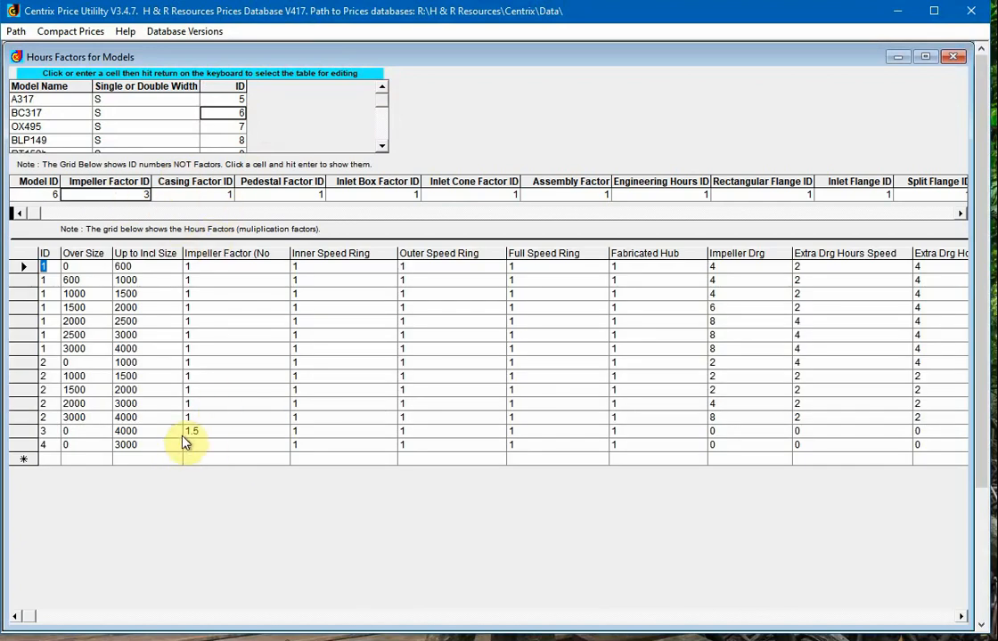
left_click(297, 432)
type("1.5")
left_click(427, 429)
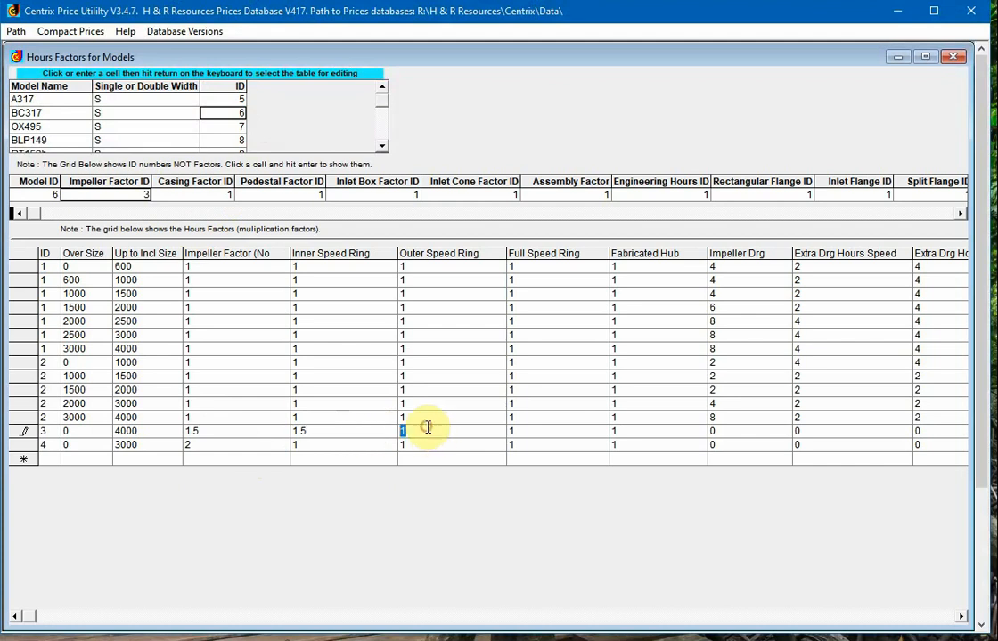
type("1.5")
left_click(518, 432)
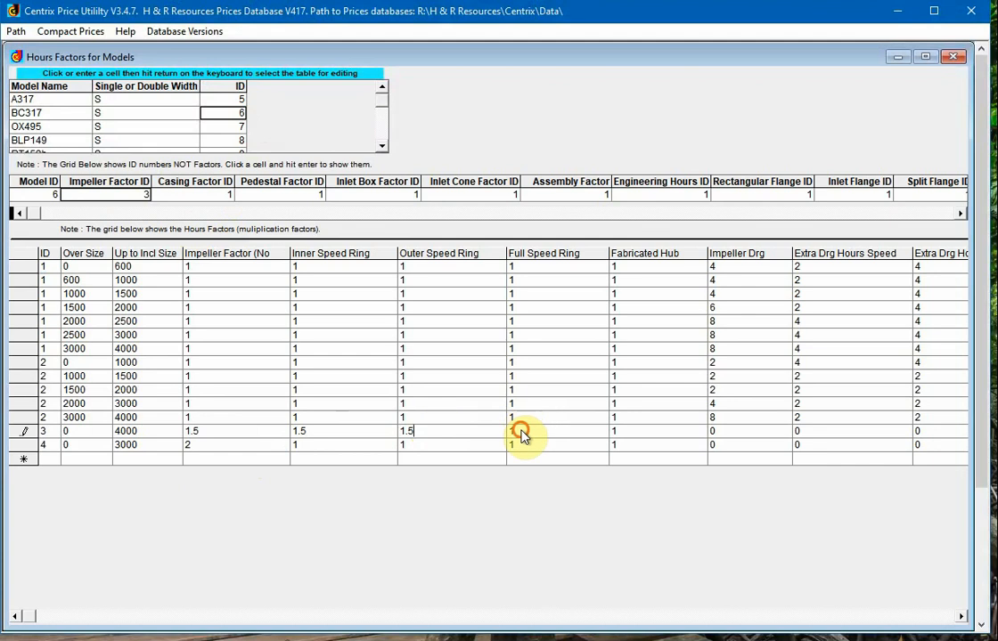
type("1")
- Widen the Full Speed Ring, Fabricated Hub and Impeller Drg columns to read their full headings, and view the extra drawing hours columns
left_click(708, 251)
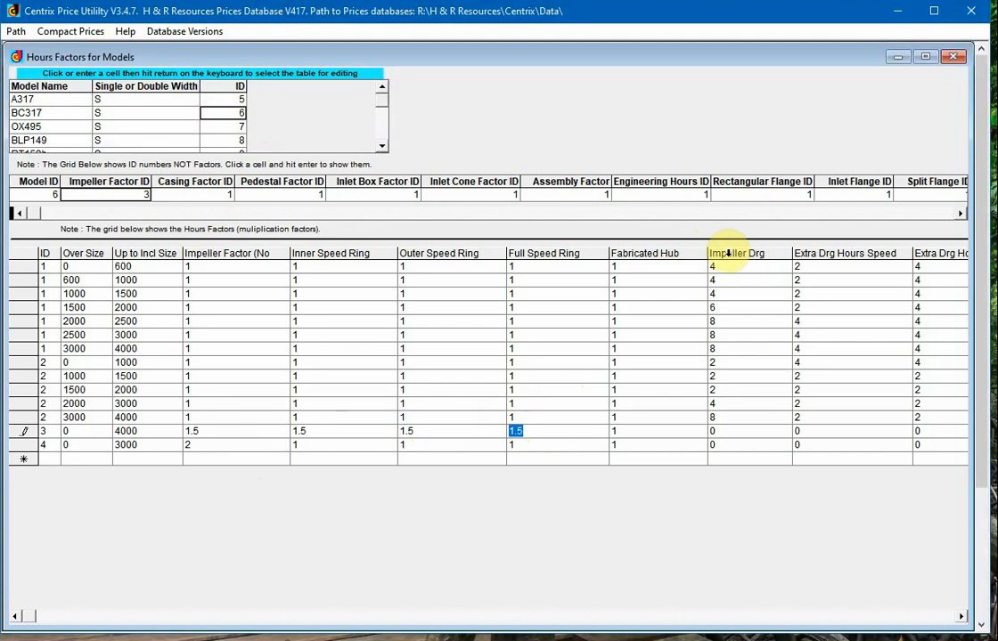
left_click_drag(707, 253, 738, 254)
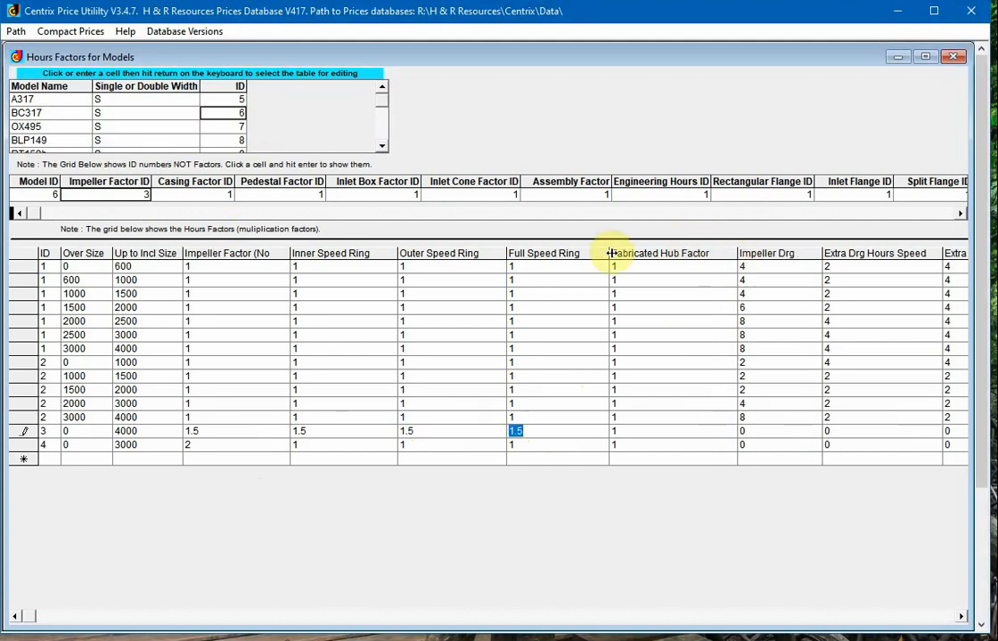
left_click_drag(610, 256, 632, 258)
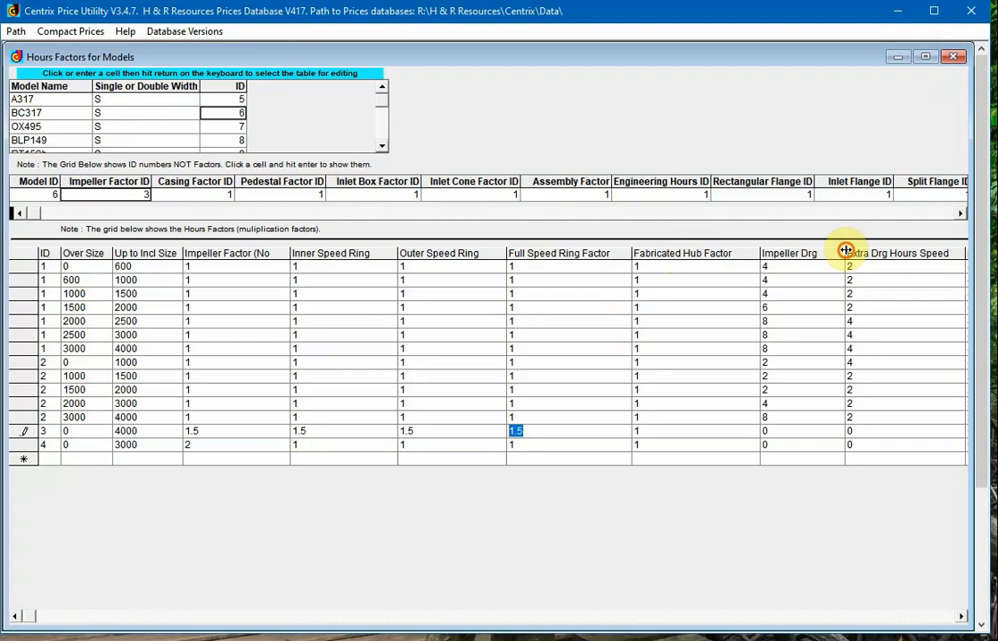
left_click_drag(847, 250, 879, 255)
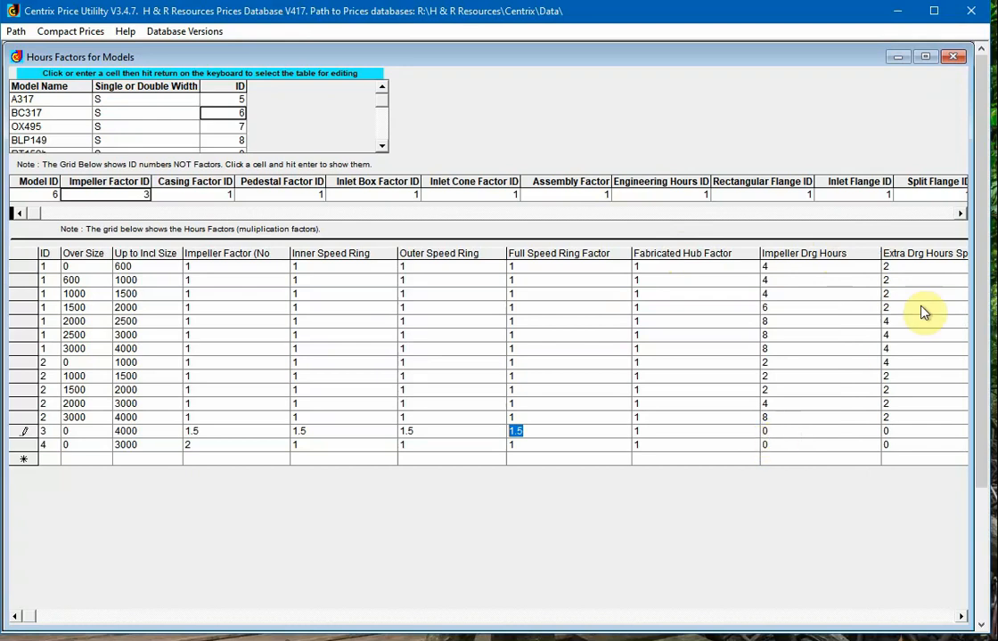
left_click(960, 616)
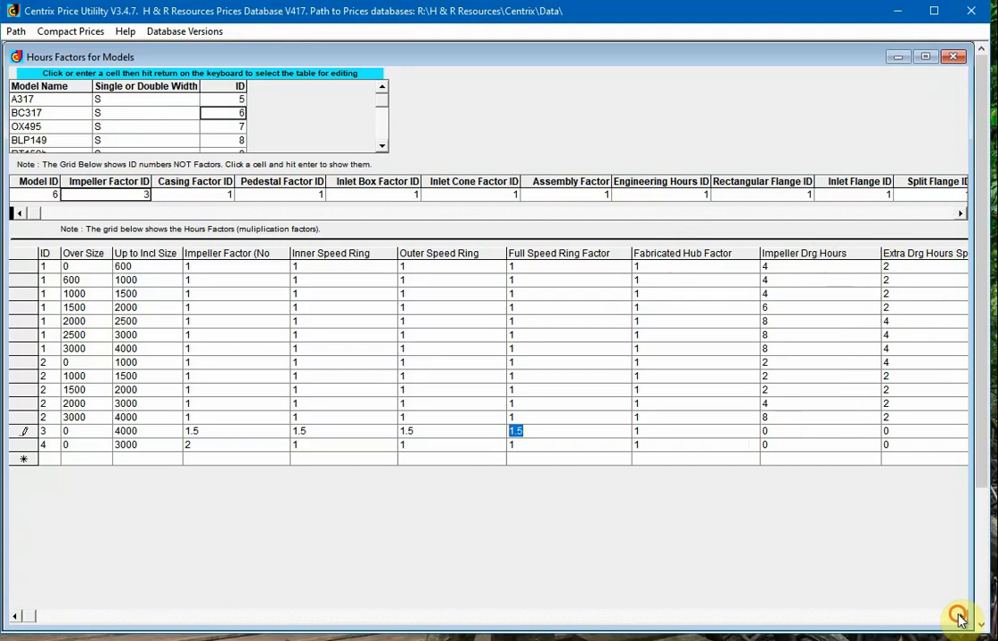
left_click(959, 616)
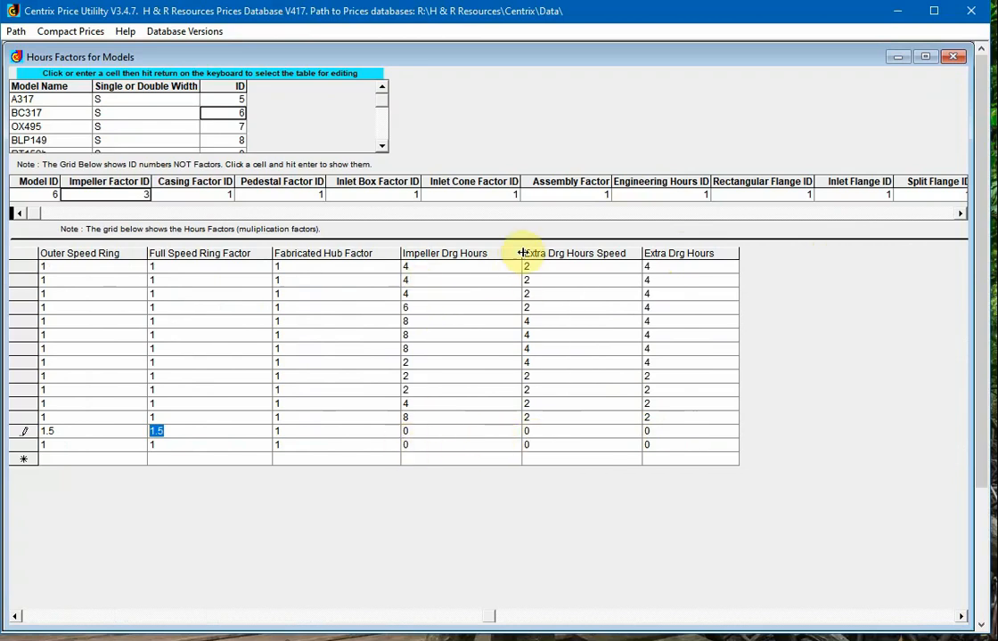
left_click_drag(521, 254, 532, 254)
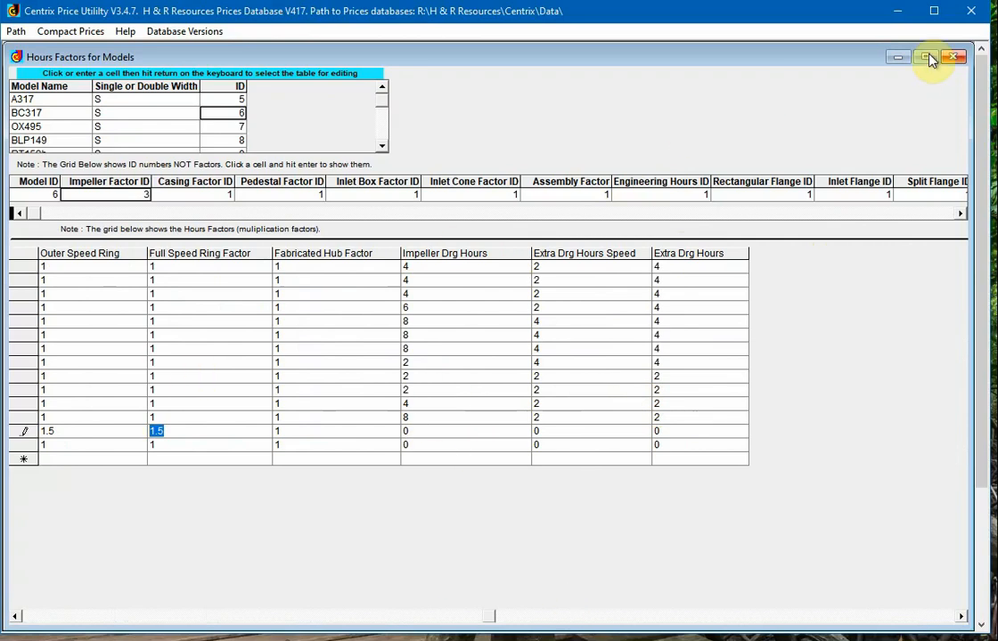
- Reload the BC317 impeller hours factors to check the edited speed ring values in the ID 3 row
left_click(201, 196)
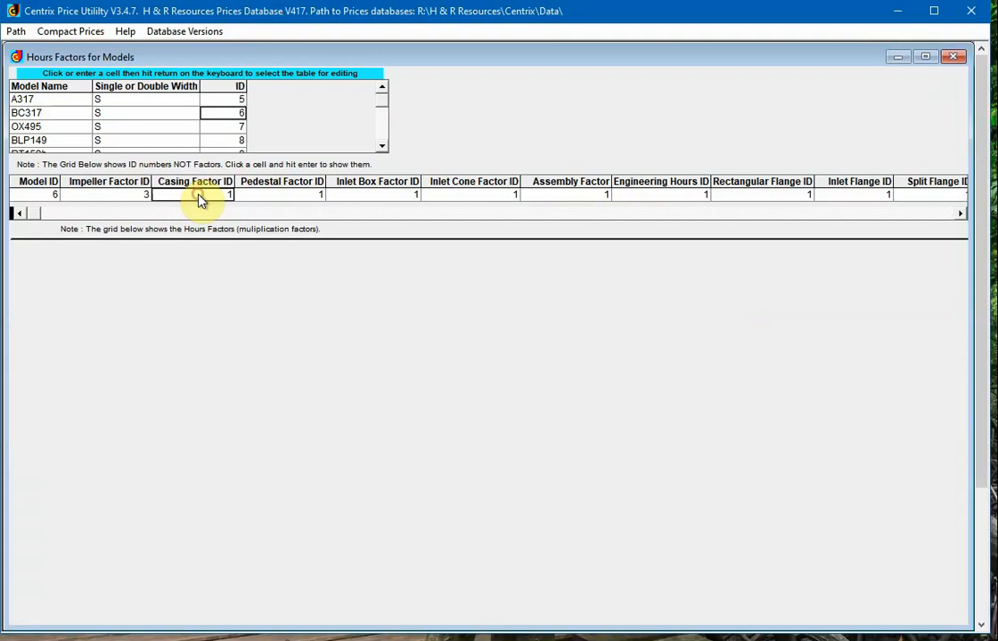
left_click(127, 197)
key("Return")
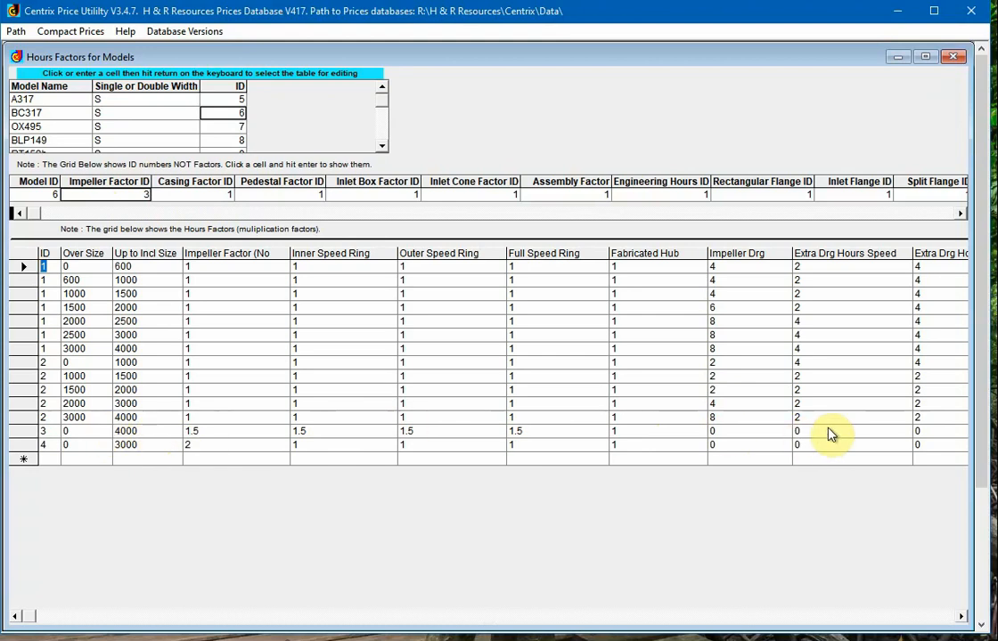
- Switch to the Centrix quote program and reload the BC317 Impeller Hours project, clearing the current one and accepting its project details
left_click(900, 12)
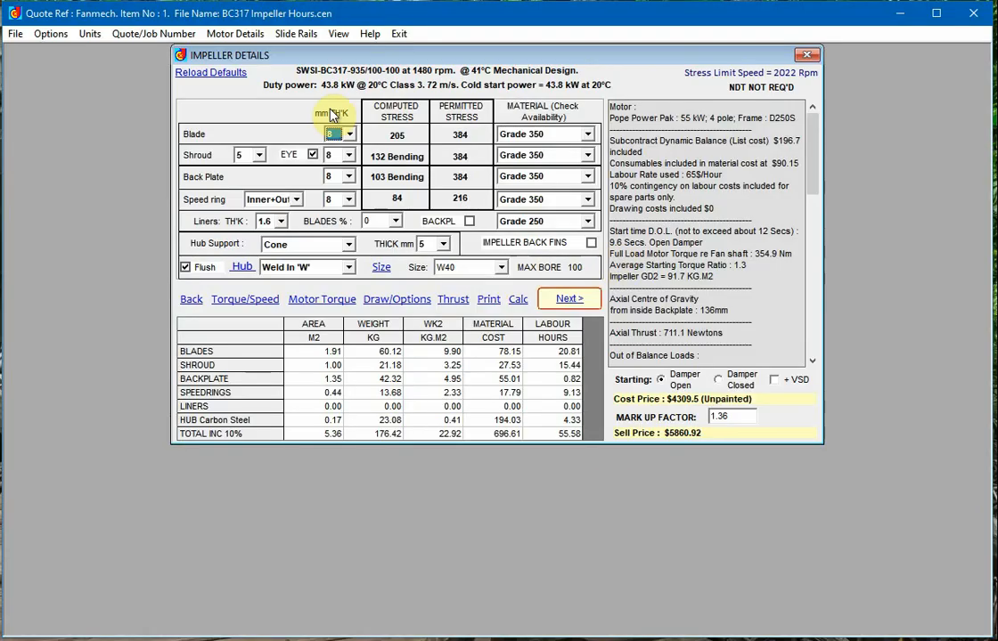
left_click(15, 35)
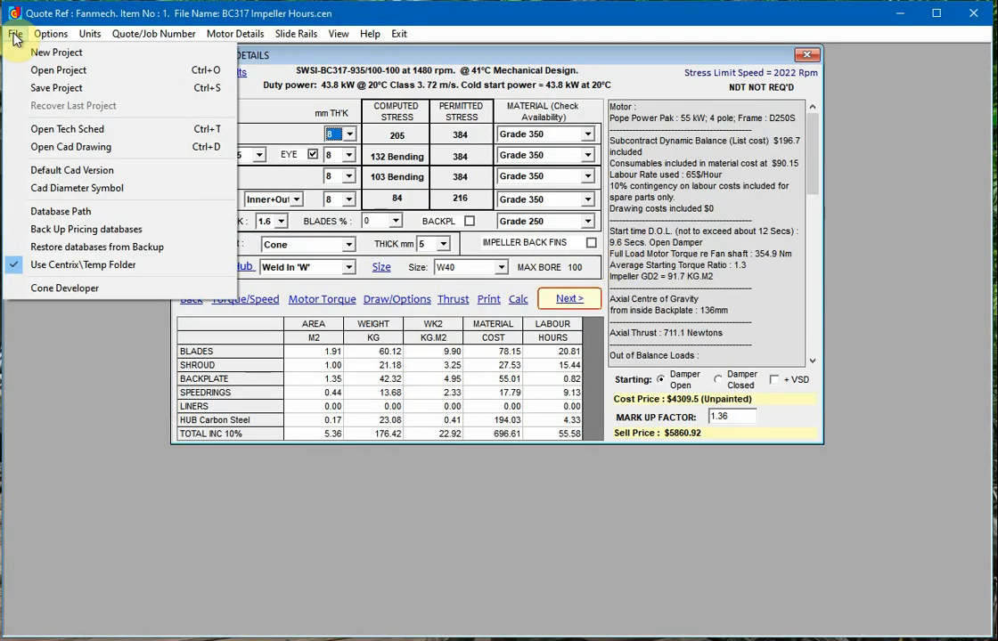
left_click(67, 70)
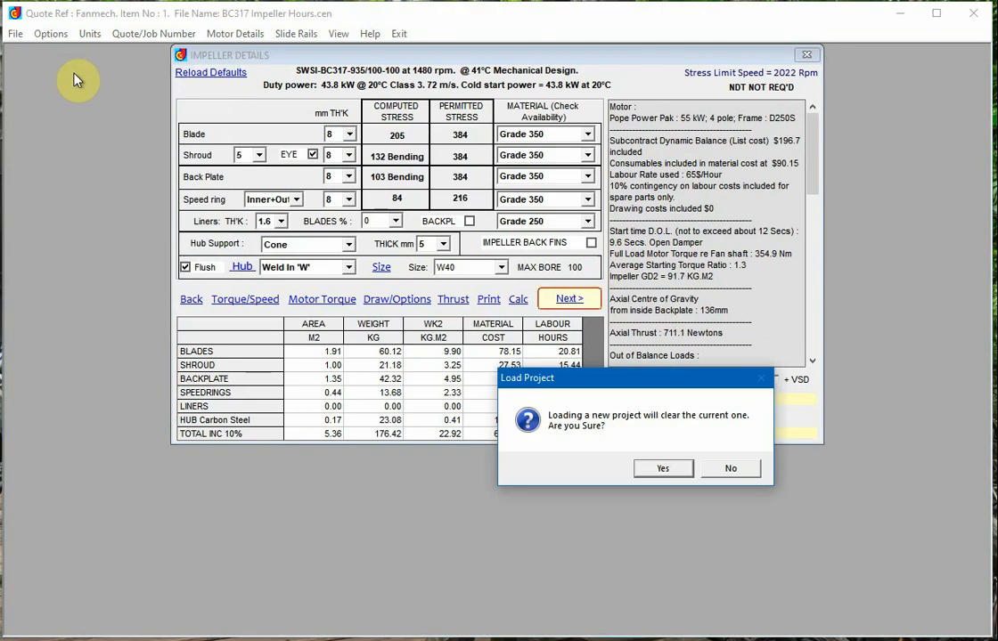
left_click(663, 469)
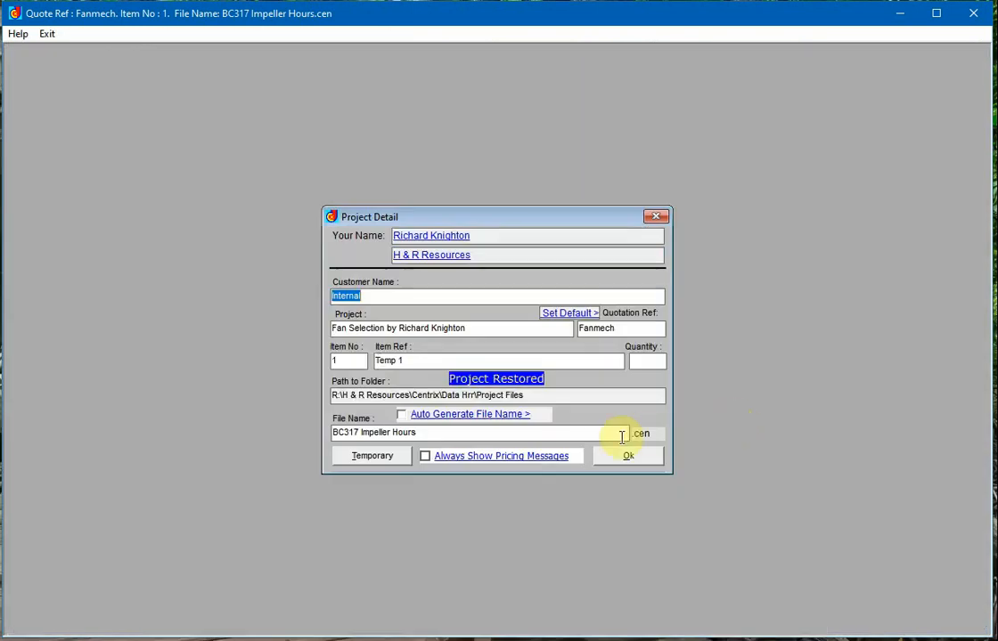
left_click(630, 457)
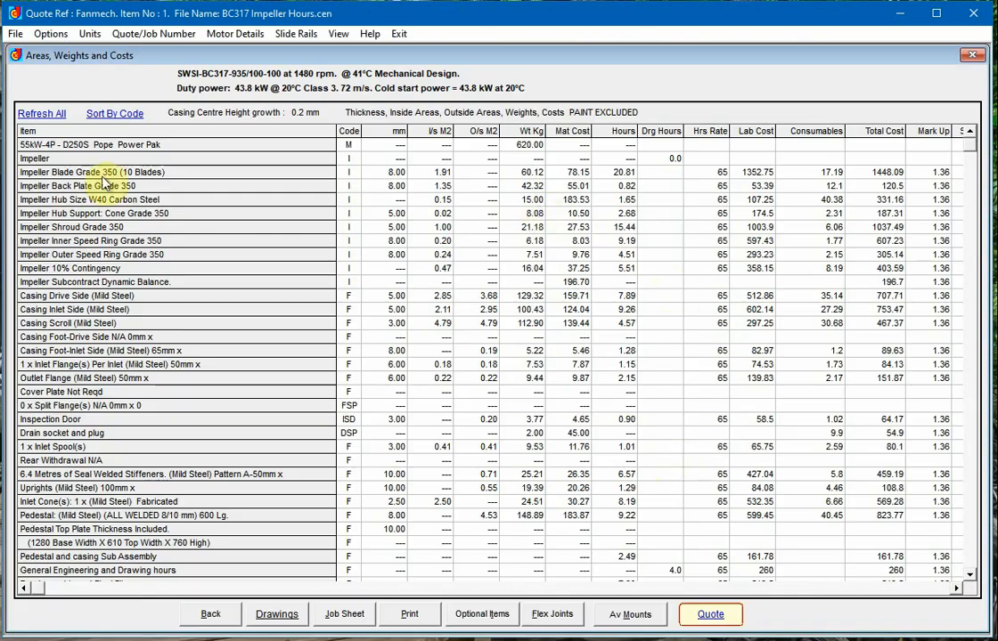
- Summarise the impeller rows of the cost list from the blade to the dynamic balance to check their total manufacturing hours
left_click_drag(349, 173, 369, 283)
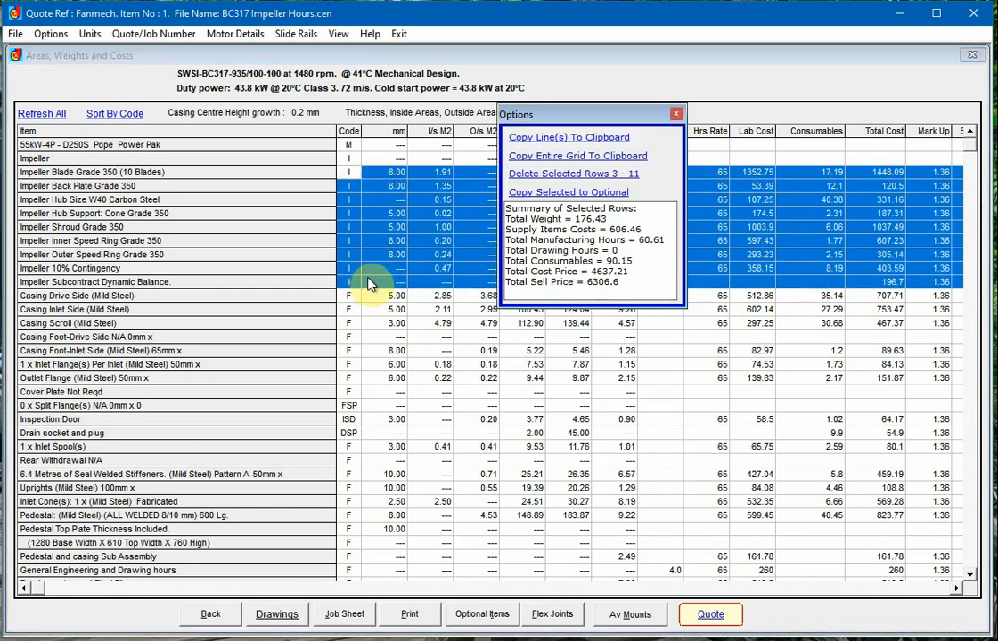
left_click_drag(641, 239, 664, 240)
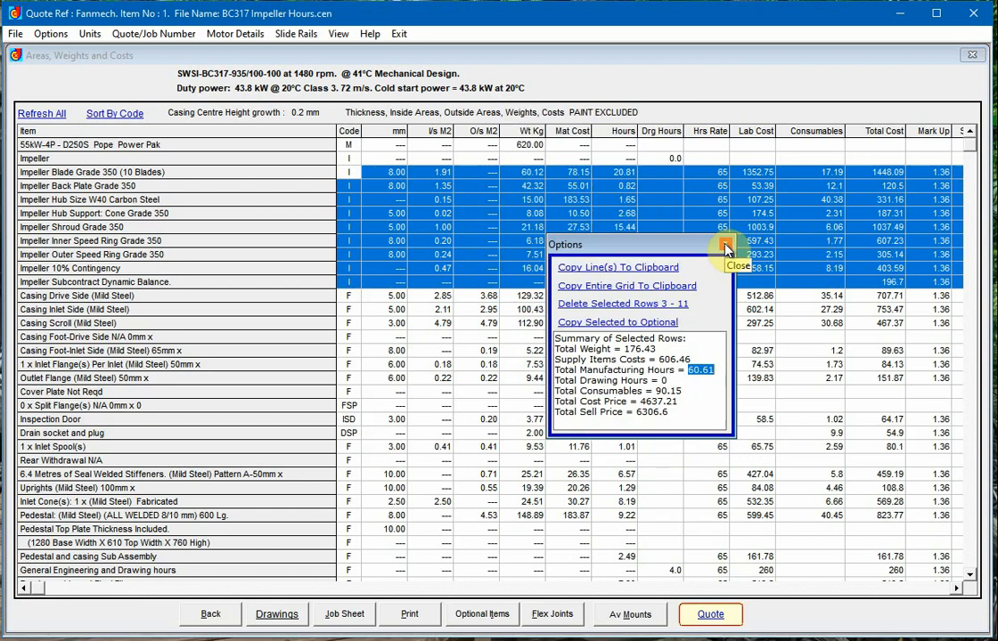
left_click(725, 242)
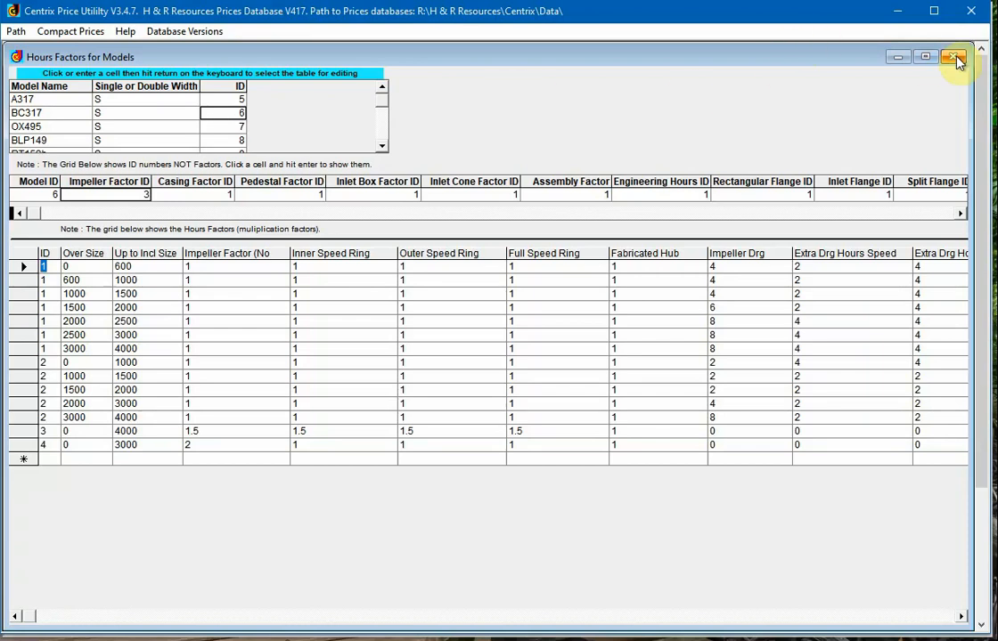
- In the price utility, show BC317's casing hours factors with a wider Casing Factor column, and look through the model's remaining factor IDs
left_click(200, 194)
key("Return")
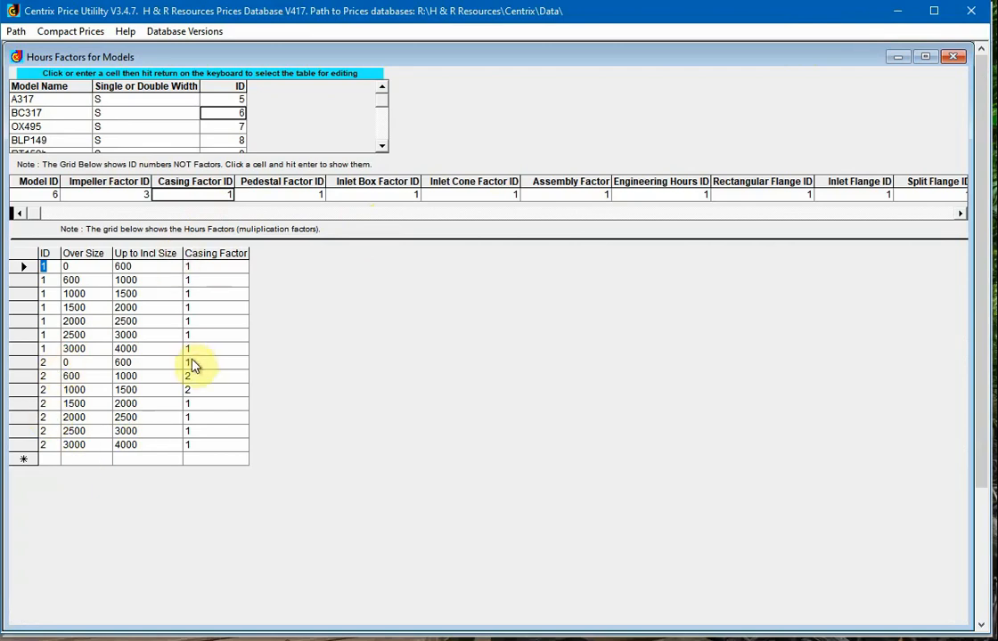
left_click_drag(251, 252, 304, 251)
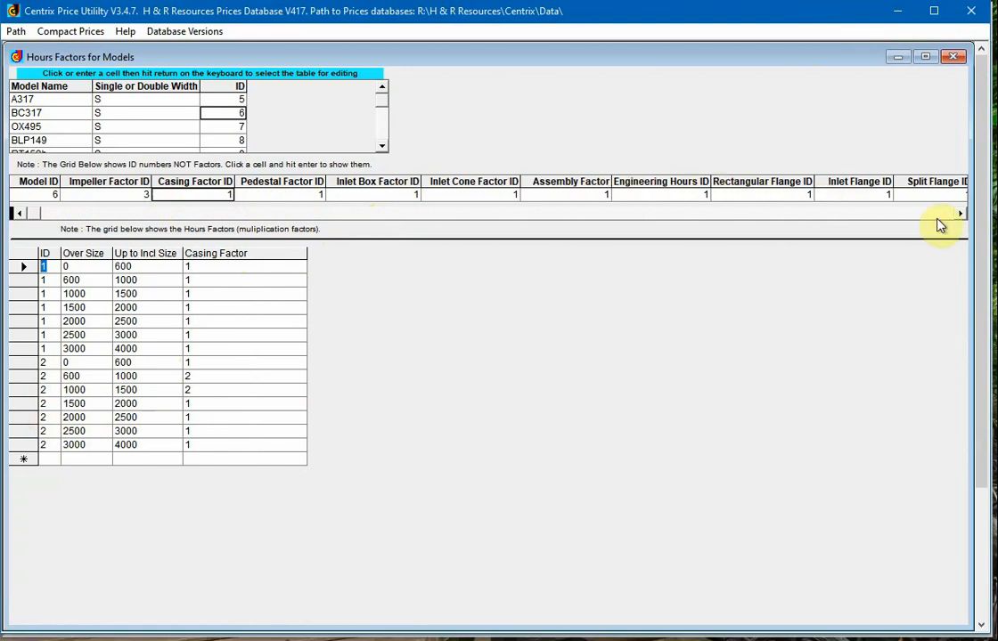
left_click(960, 214)
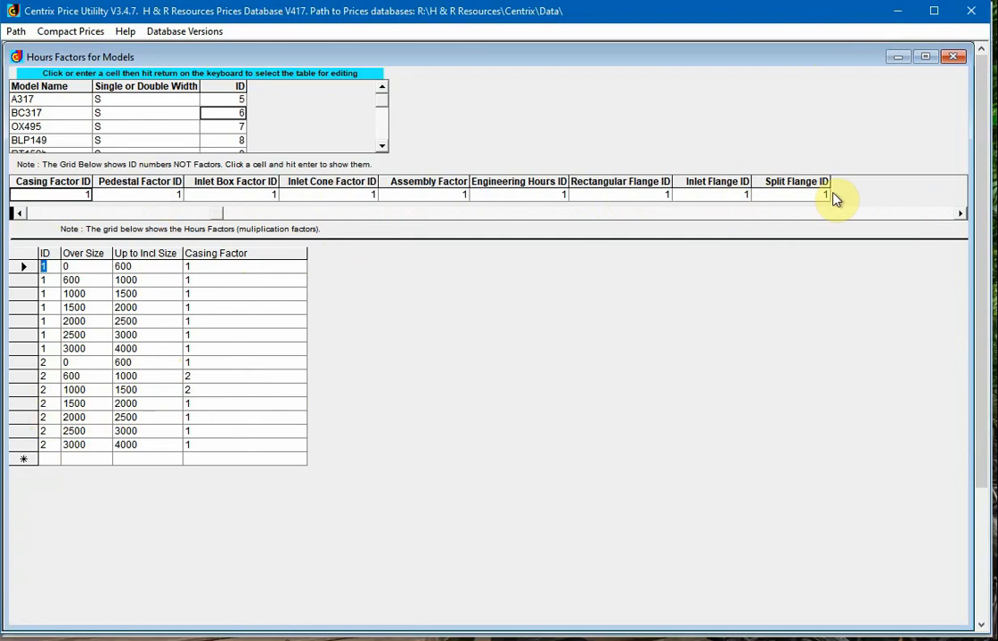
left_click(20, 214)
left_click(20, 214)
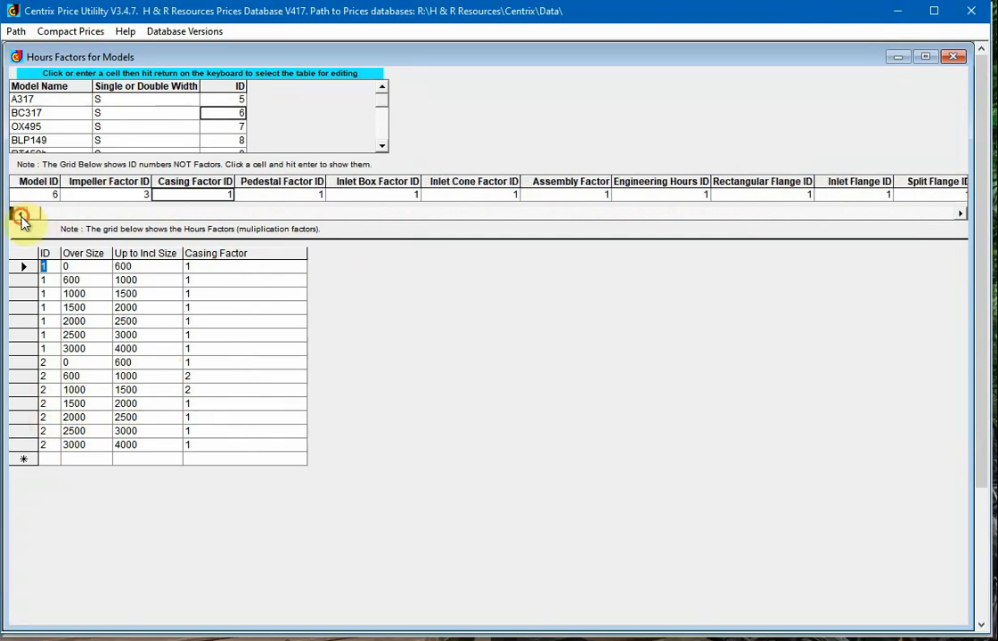
- Show BC317's assembly factors and widen the Arrgt 1, Arrgt 9, Arrgt 8 and Other Factor columns
left_click(599, 195)
key("Return")
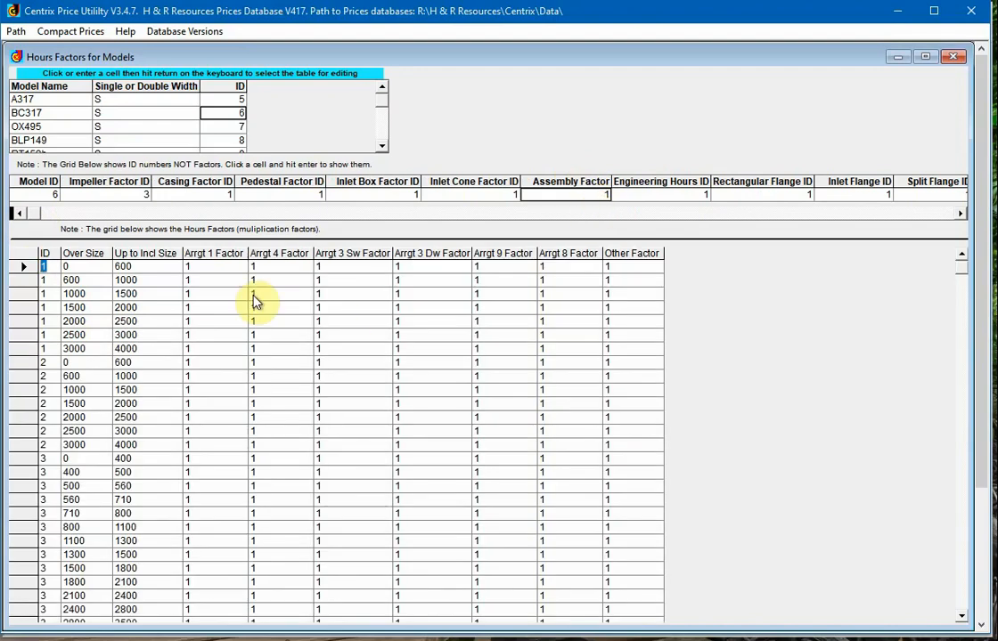
left_click_drag(249, 253, 251, 253)
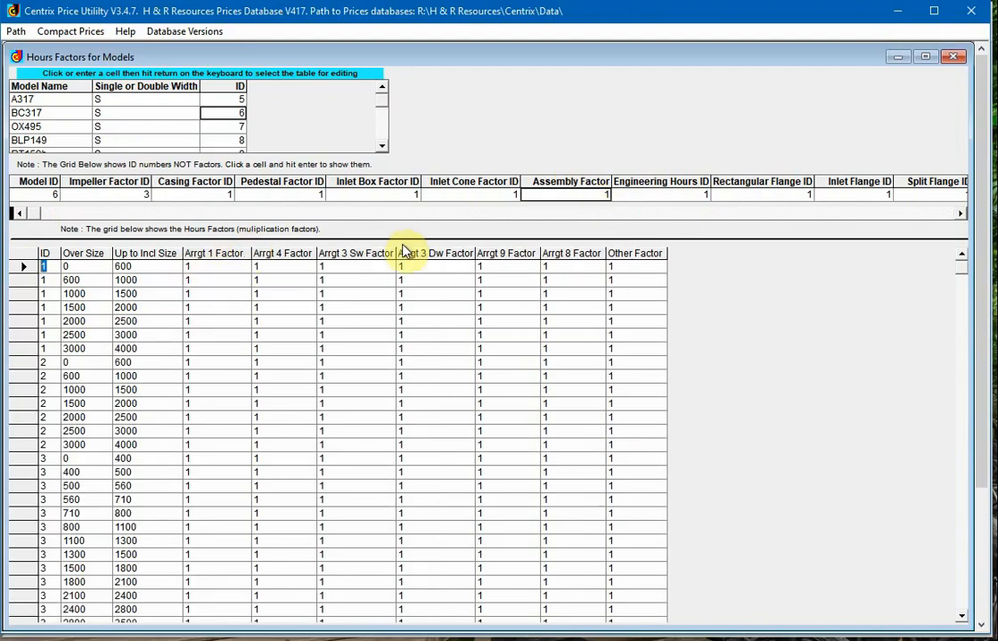
left_click_drag(665, 255, 728, 255)
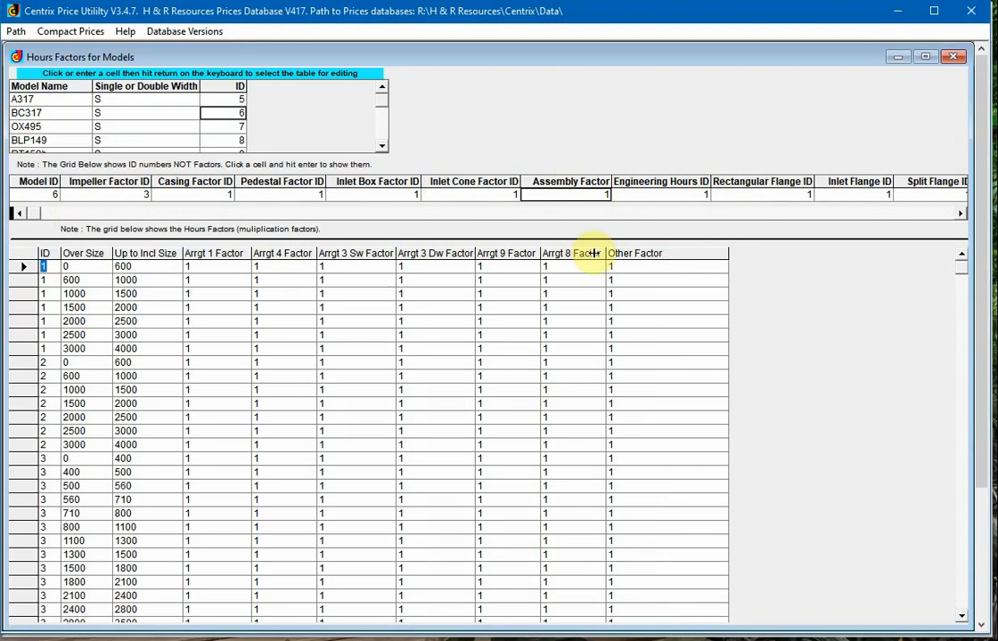
left_click_drag(603, 253, 634, 253)
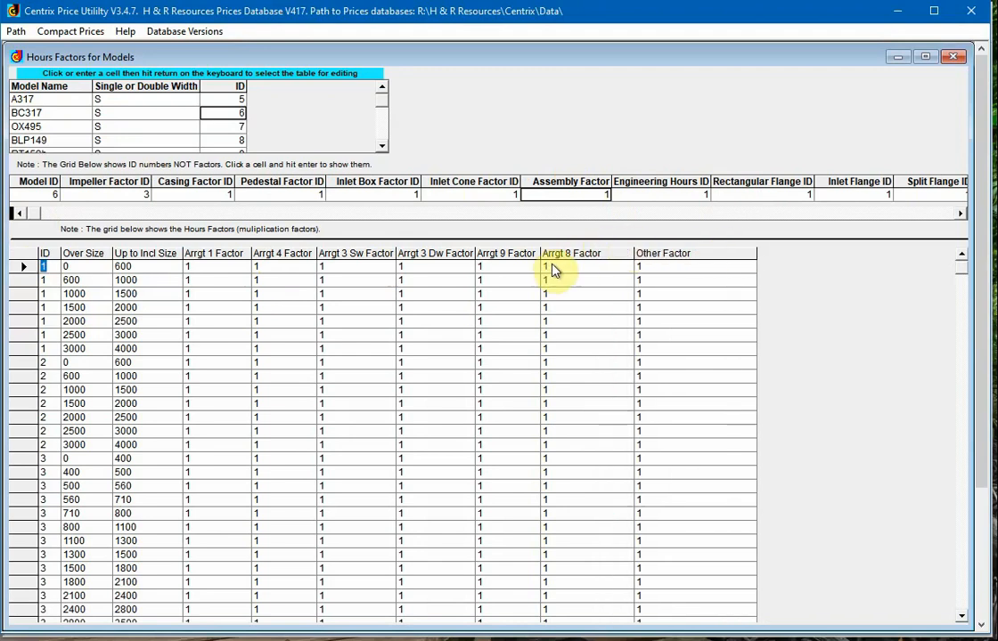
left_click_drag(538, 254, 571, 255)
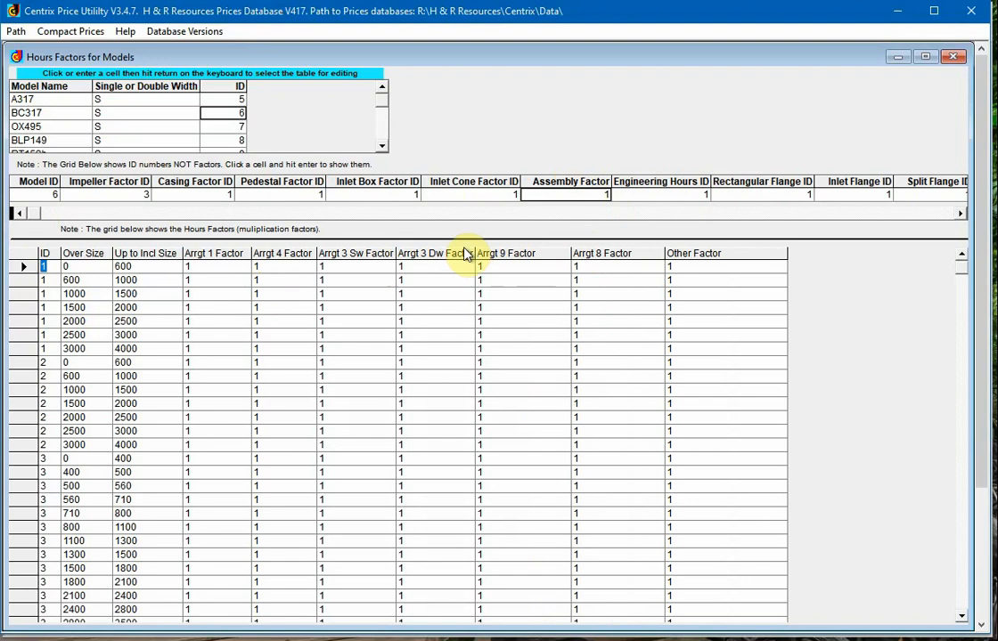
- Show BC317's engineering hours and widen the Sw Oh and Sw Ch Drawing Hours columns to read their full headings
left_click(685, 196)
key("Return")
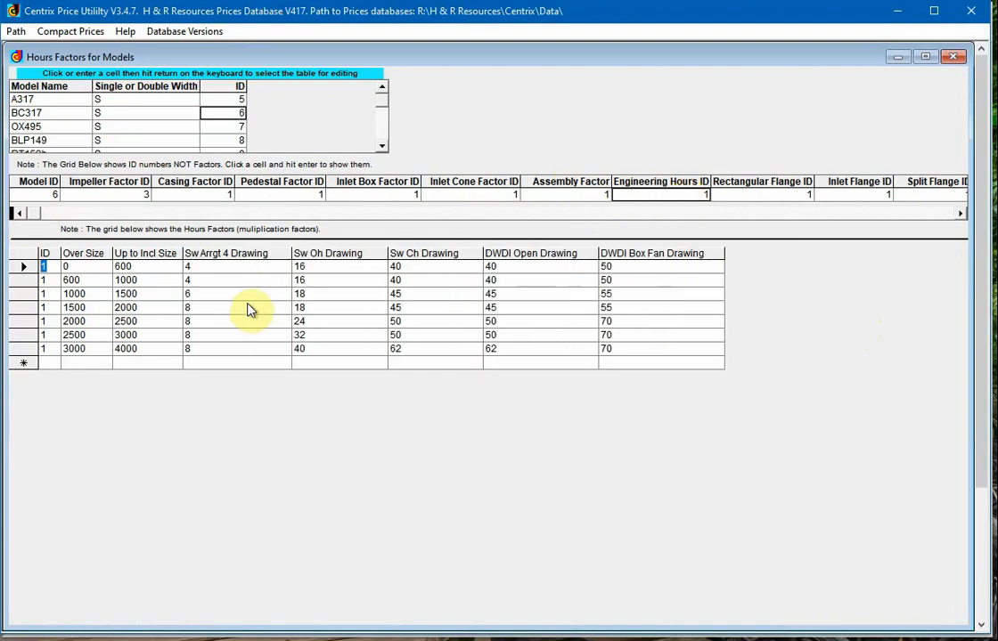
left_click_drag(388, 253, 455, 253)
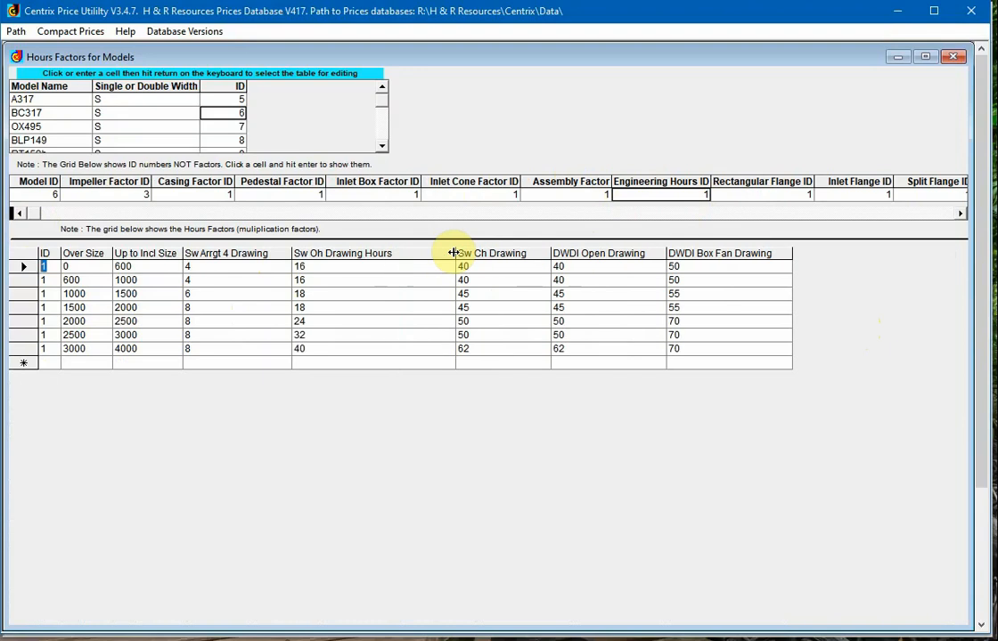
left_click_drag(551, 253, 604, 253)
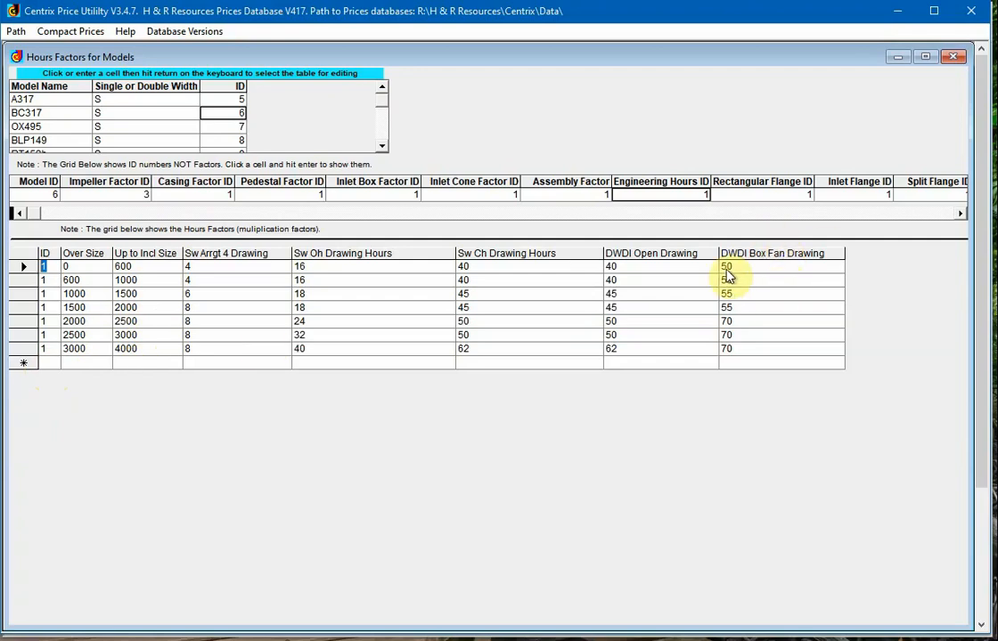
- Show BC317's rectangular flange factors and widen the long side limit, Labour Factor and Material Factor columns
left_click(772, 194)
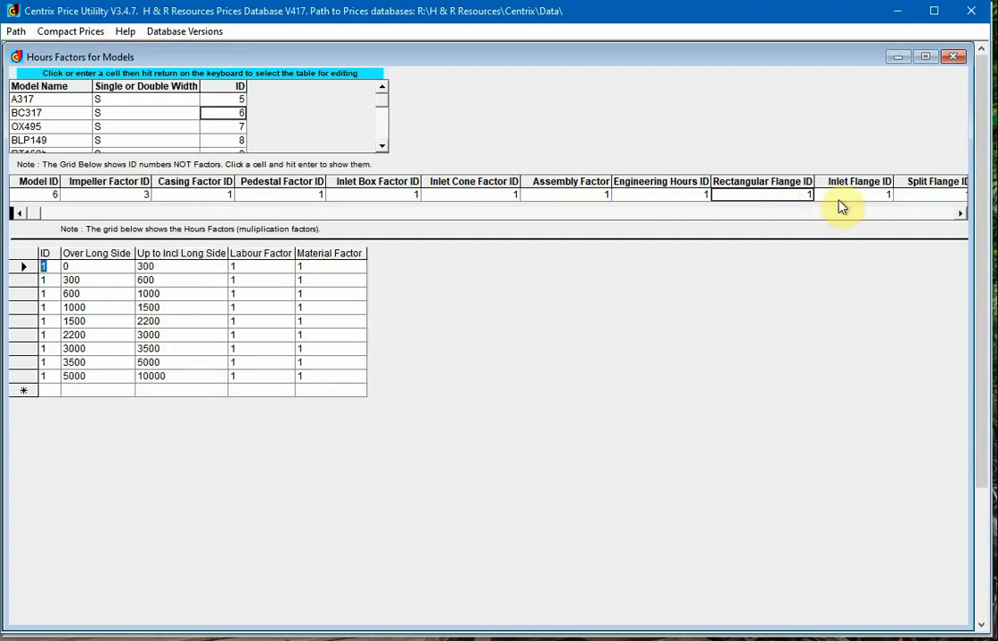
left_click_drag(225, 249, 287, 251)
left_click_drag(135, 253, 180, 253)
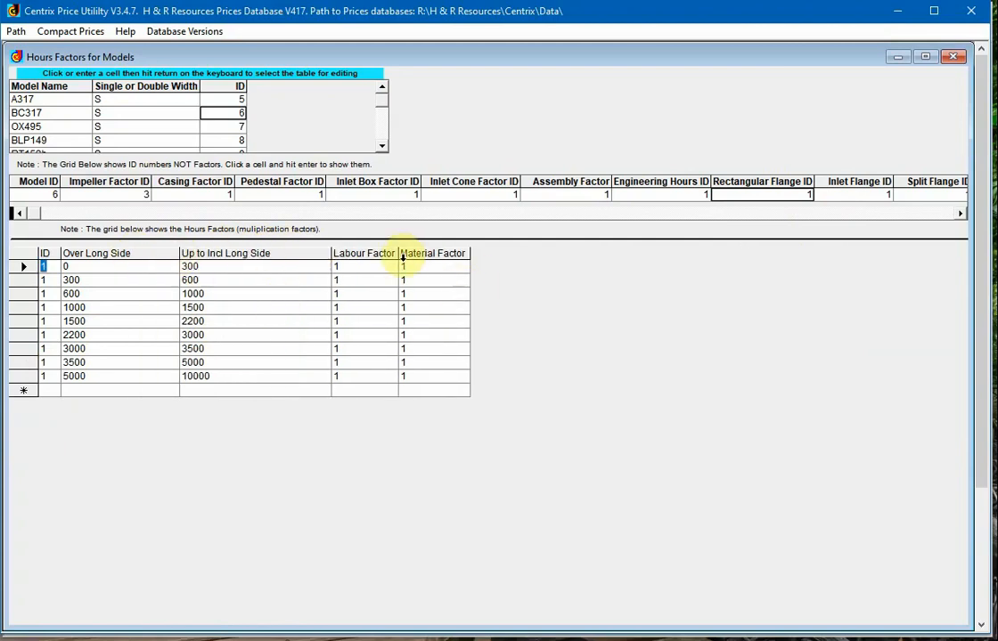
left_click_drag(398, 253, 419, 253)
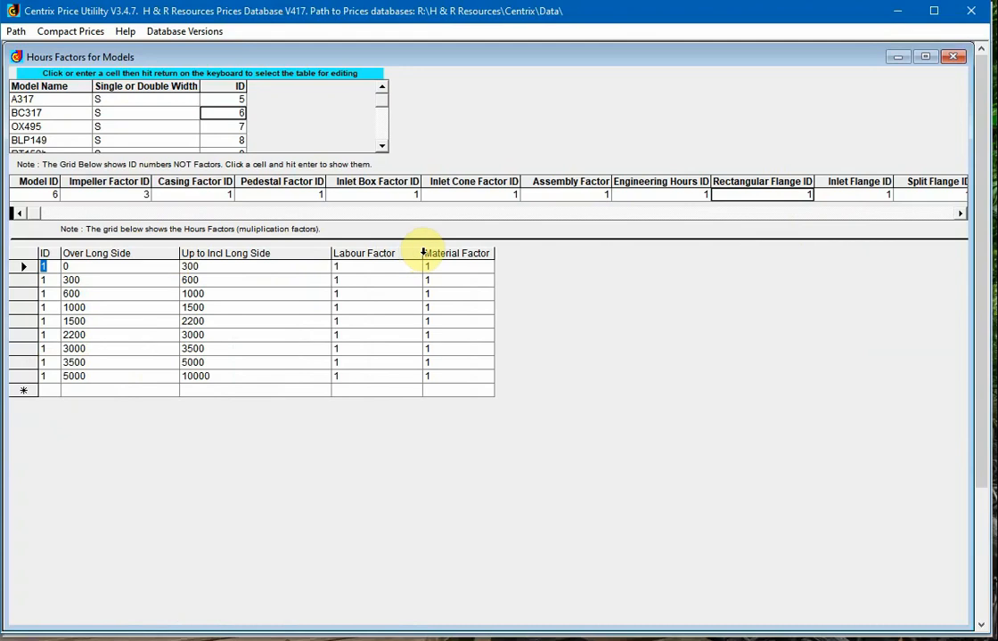
left_click_drag(495, 253, 523, 253)
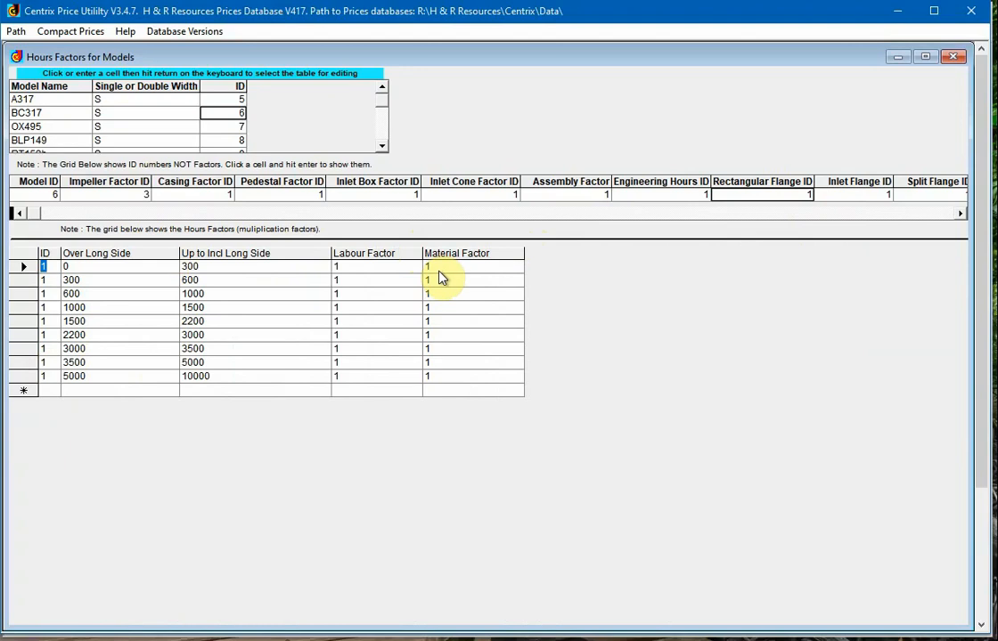
- Show BC317's inlet flange factors and widen the Number of Flanges, Material Factor and Labour Factor columns
left_click(878, 195)
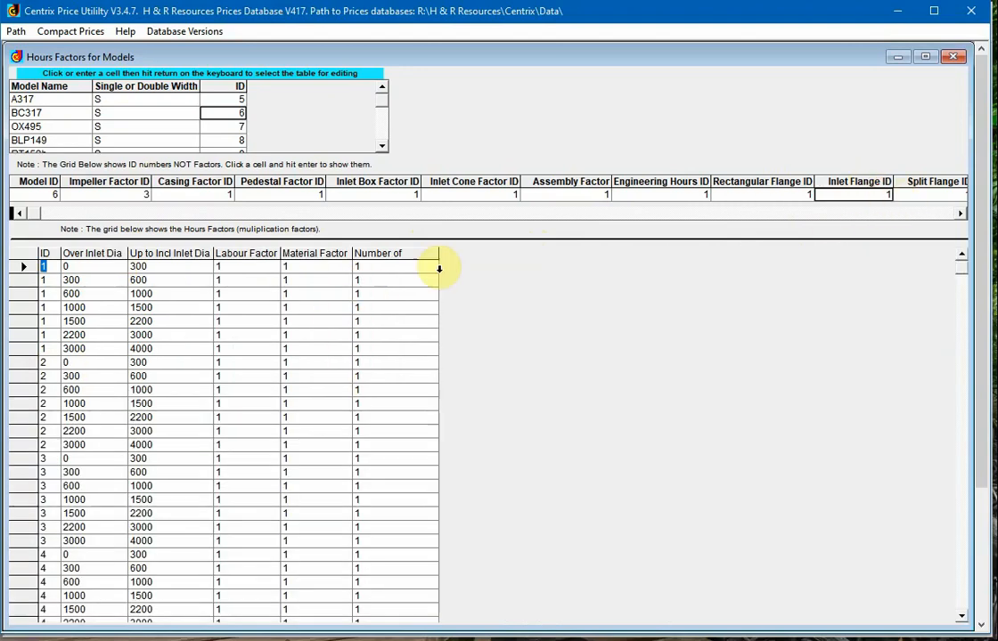
left_click_drag(436, 253, 511, 254)
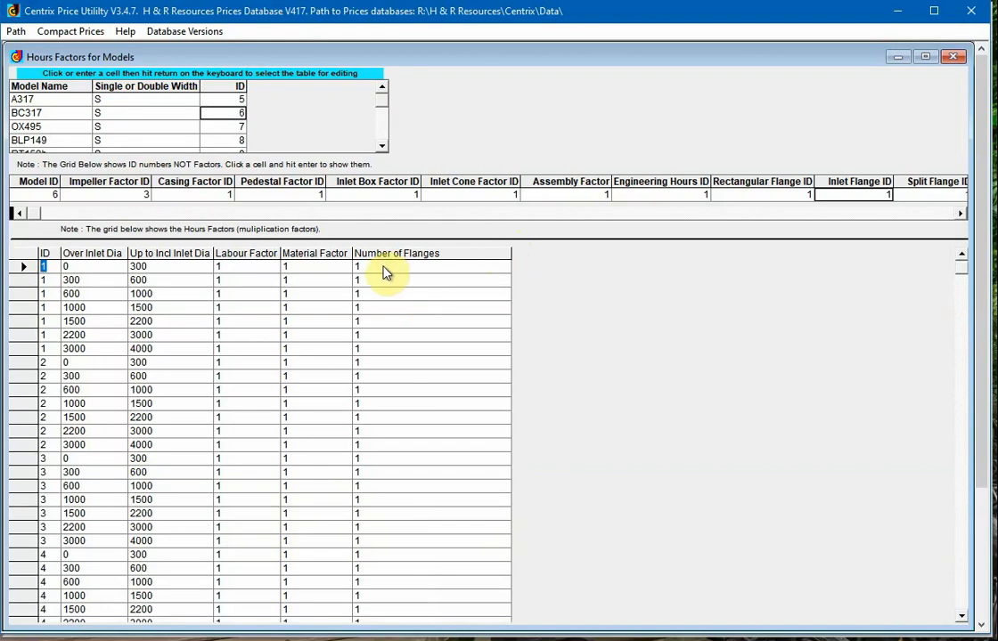
left_click_drag(353, 253, 380, 254)
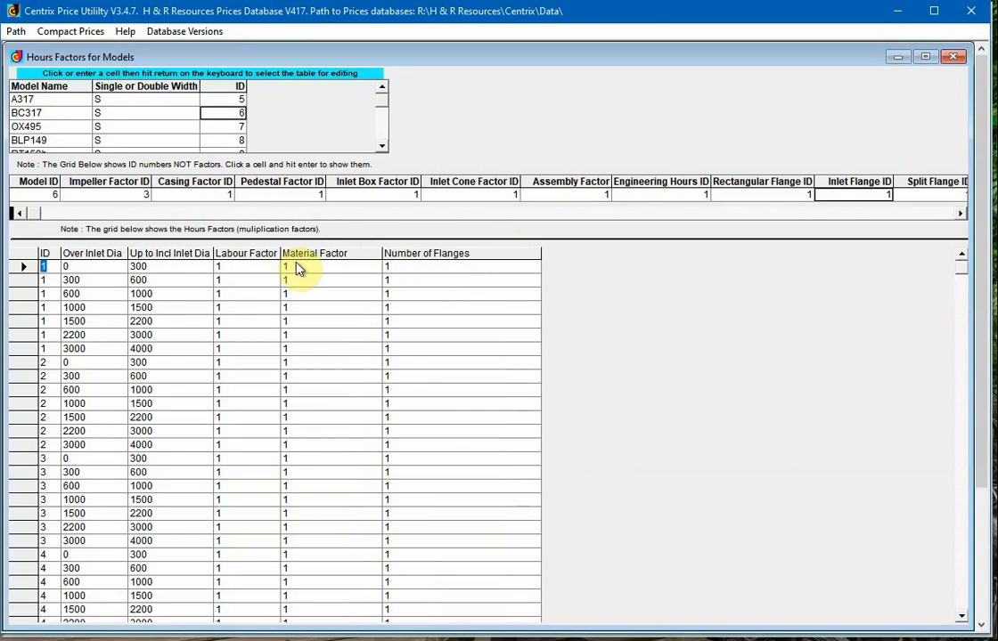
left_click_drag(281, 253, 307, 253)
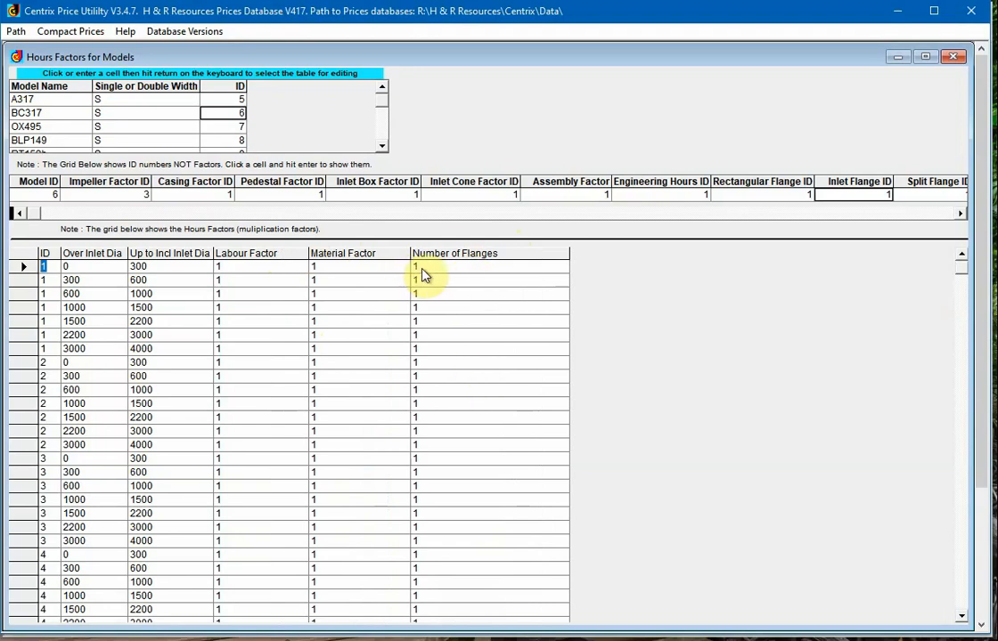
- Show BC317's split flange factors and widen the Labour Factor and Up to Incl Dia columns
left_click(927, 195)
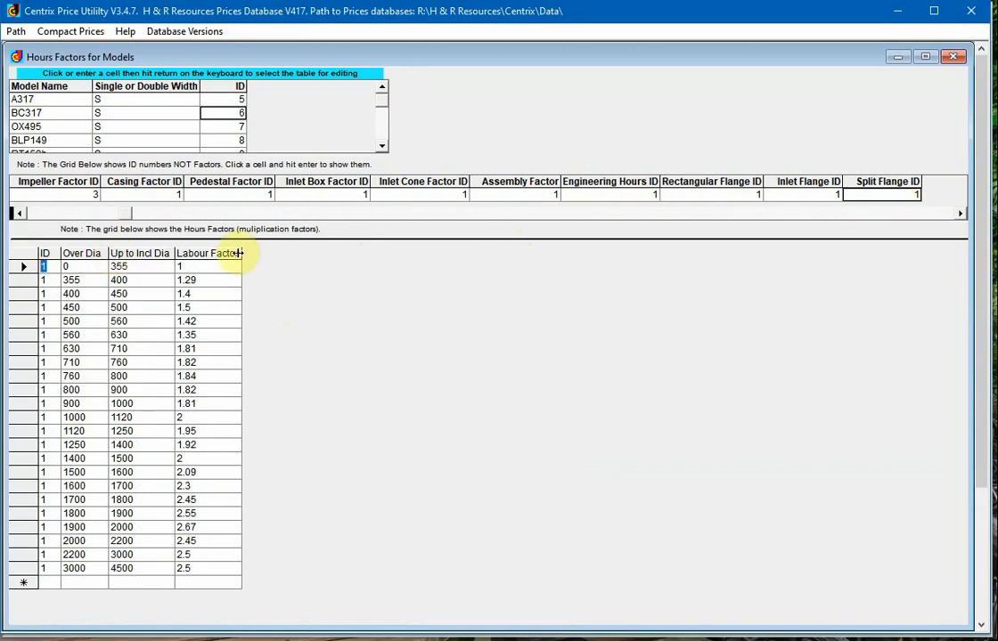
left_click_drag(241, 253, 281, 253)
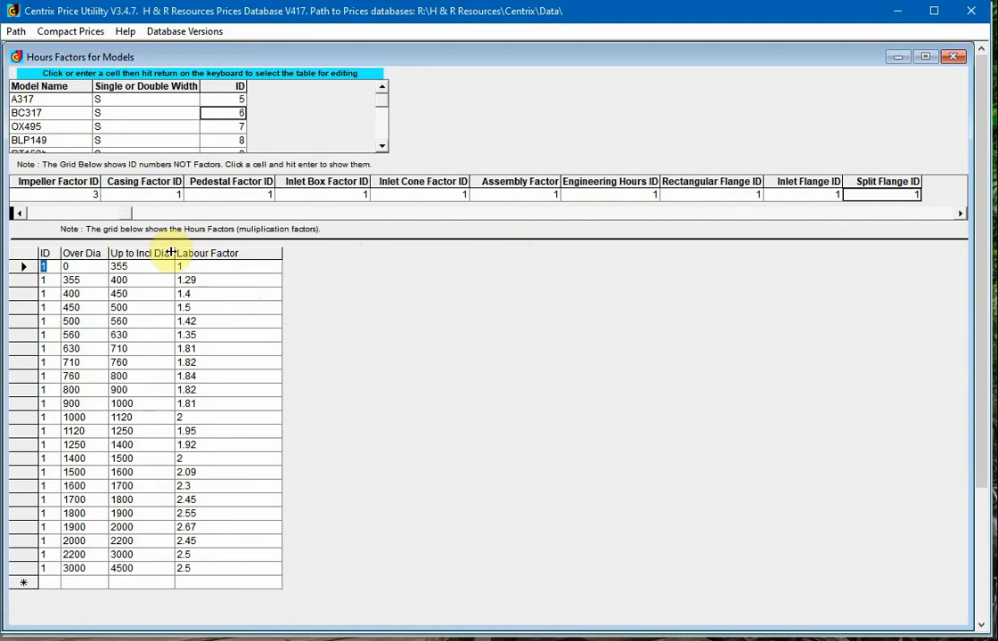
left_click_drag(175, 253, 197, 253)
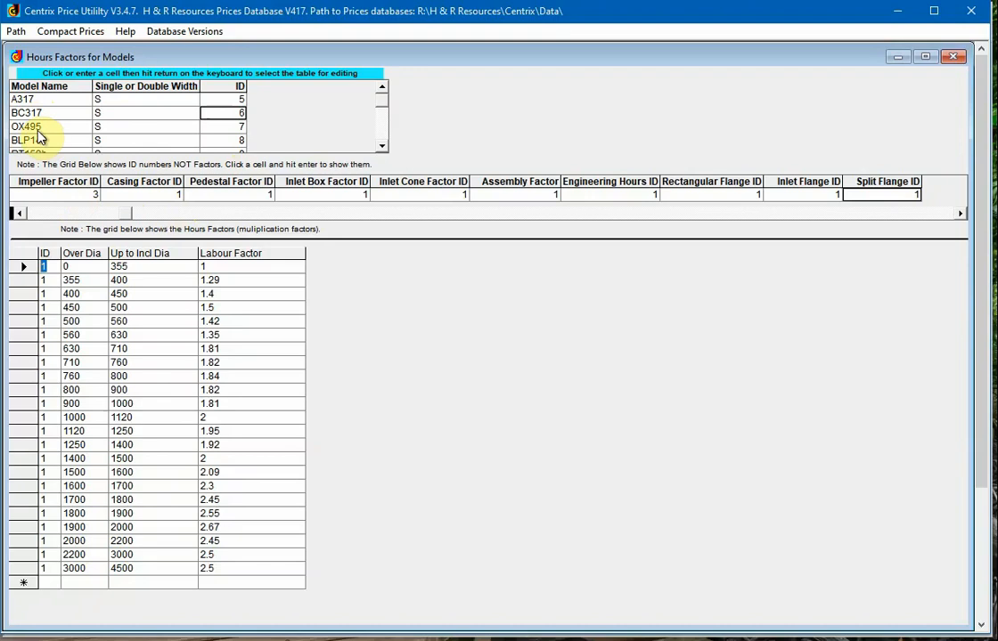
- Select model OX495, review the impeller factor table, and set the model's Impeller Factor ID to 3
key("Down")
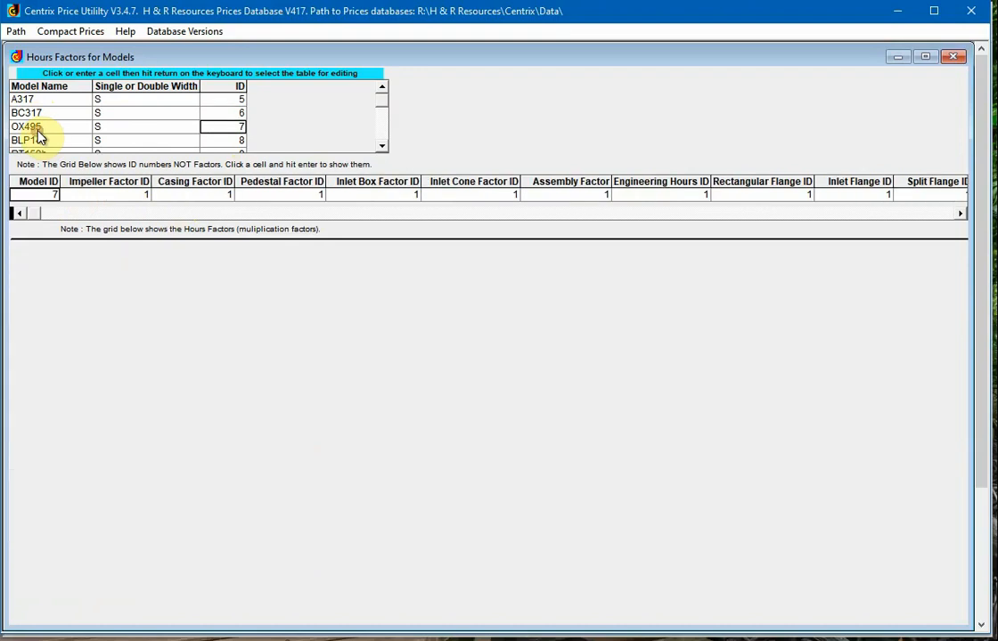
left_click(107, 194)
key("Return")
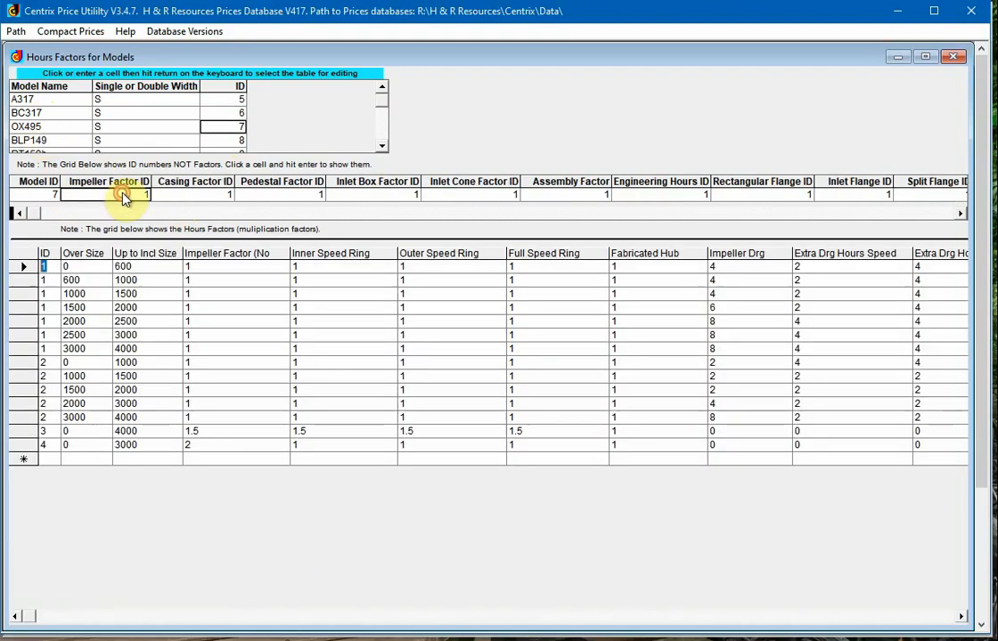
left_click(199, 198)
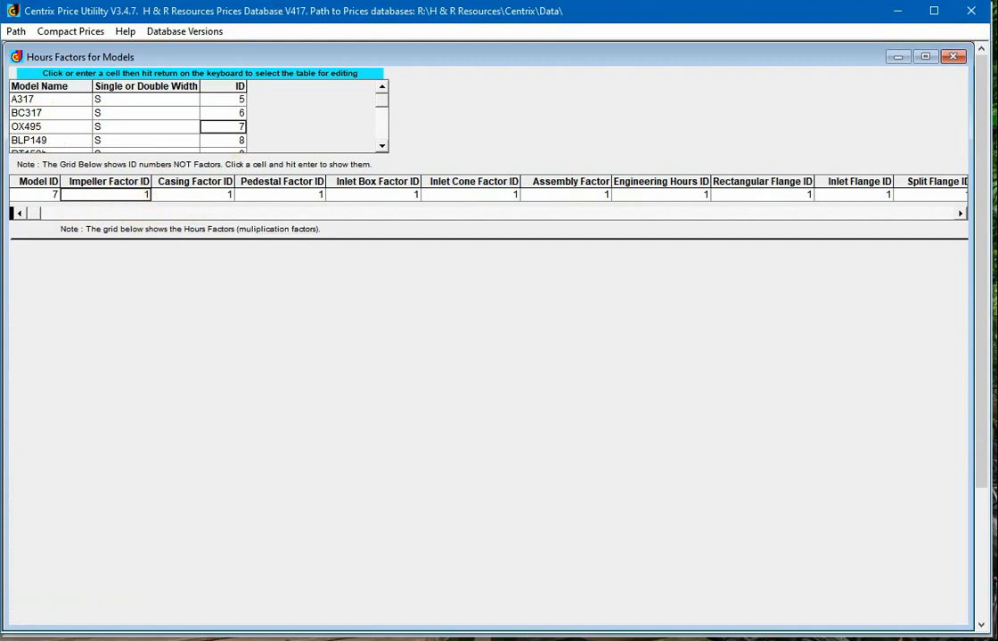
type("3")
left_click(193, 195)
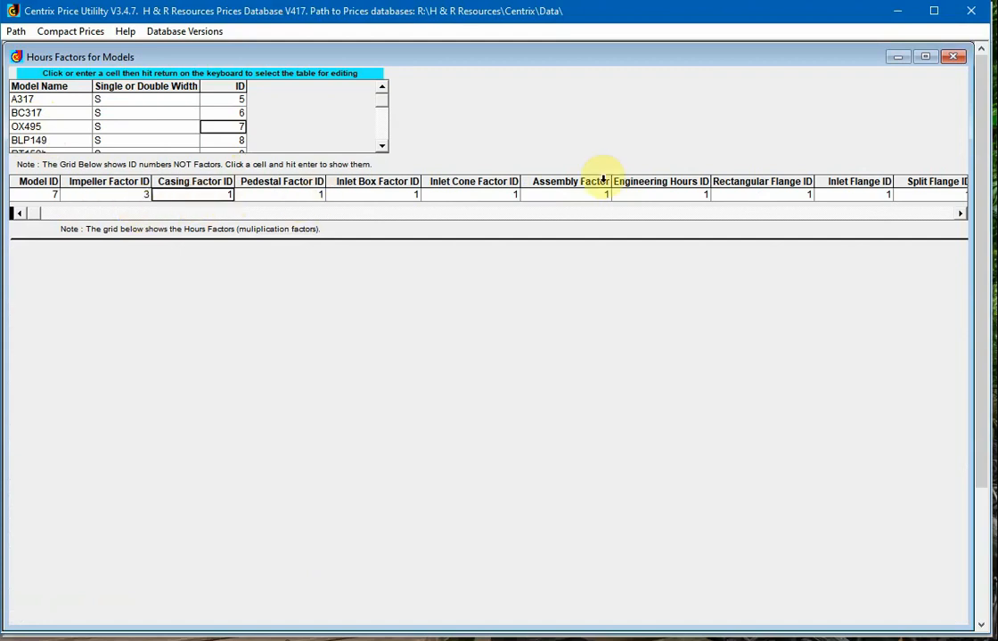
- Show the impeller factor table for model OX495 and check its Casing Factor ID and Pedestal Factor ID
left_click(230, 129)
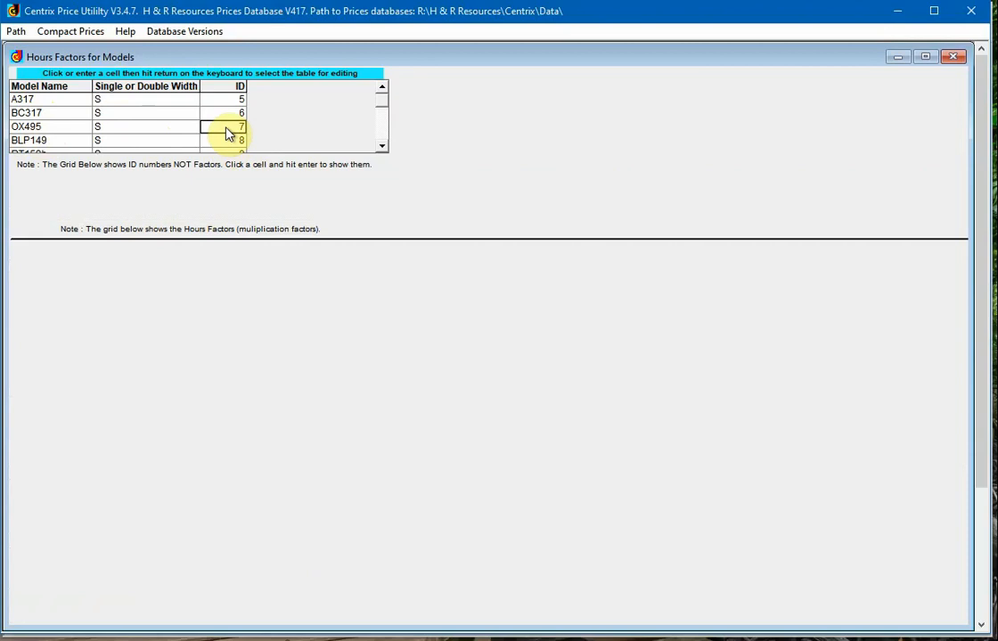
left_click(141, 198)
key("Return")
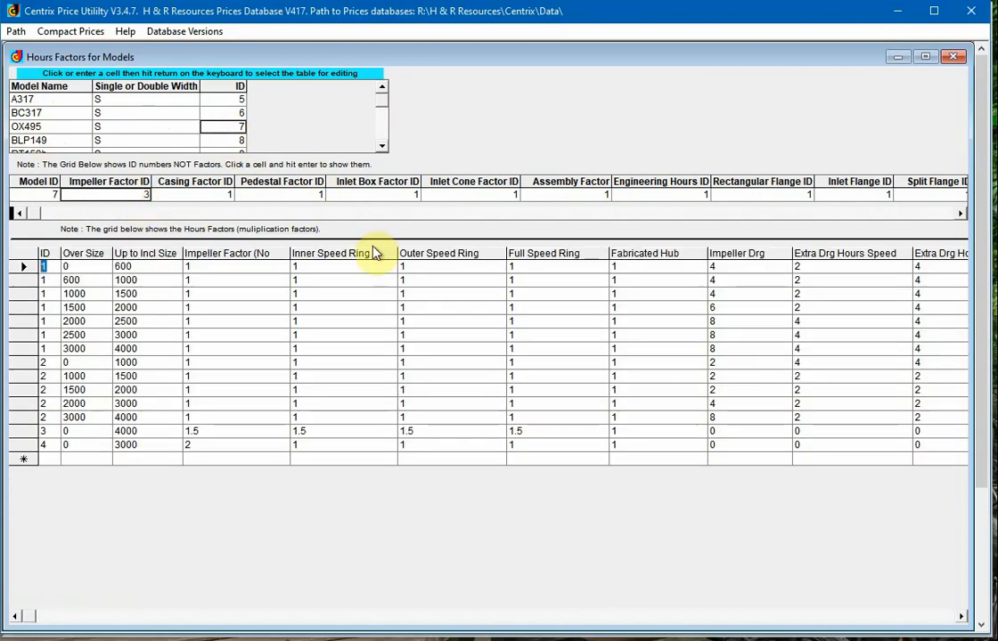
left_click(209, 196)
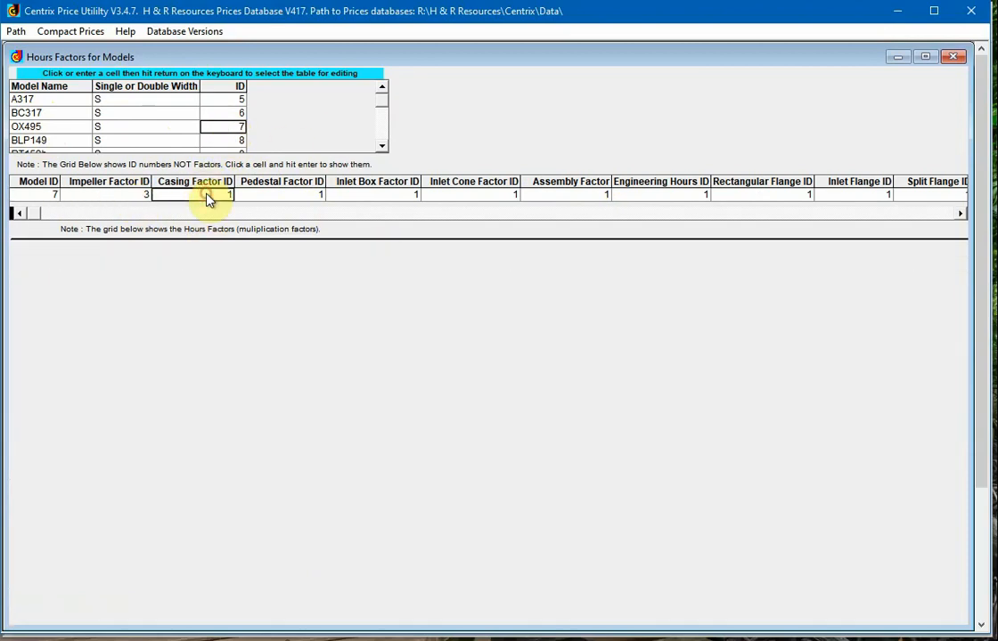
left_click(296, 198)
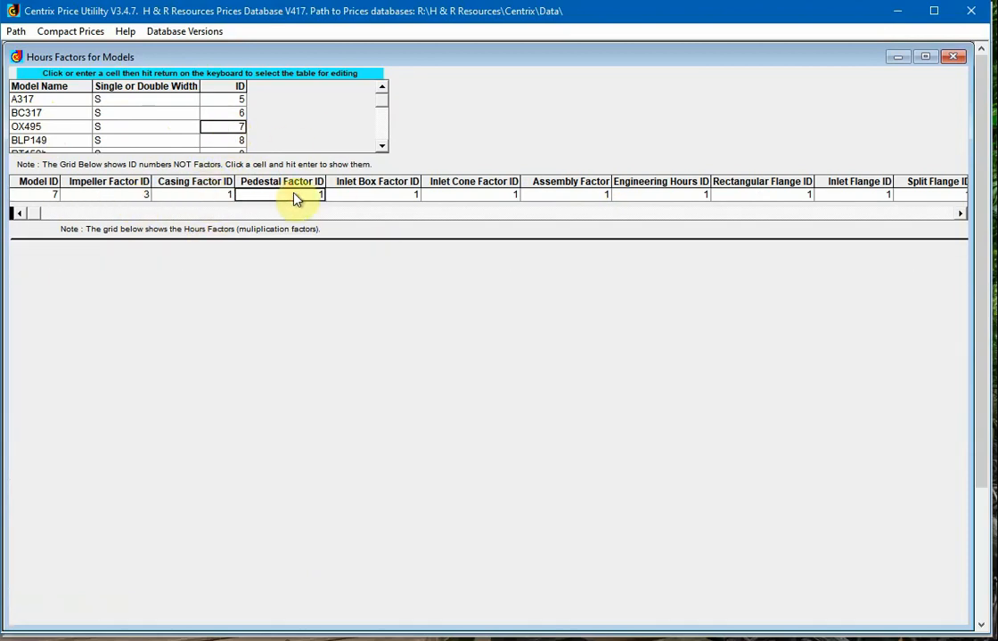
- Close the Hours Factors for Models window and reopen it to reload the model list
left_click(954, 58)
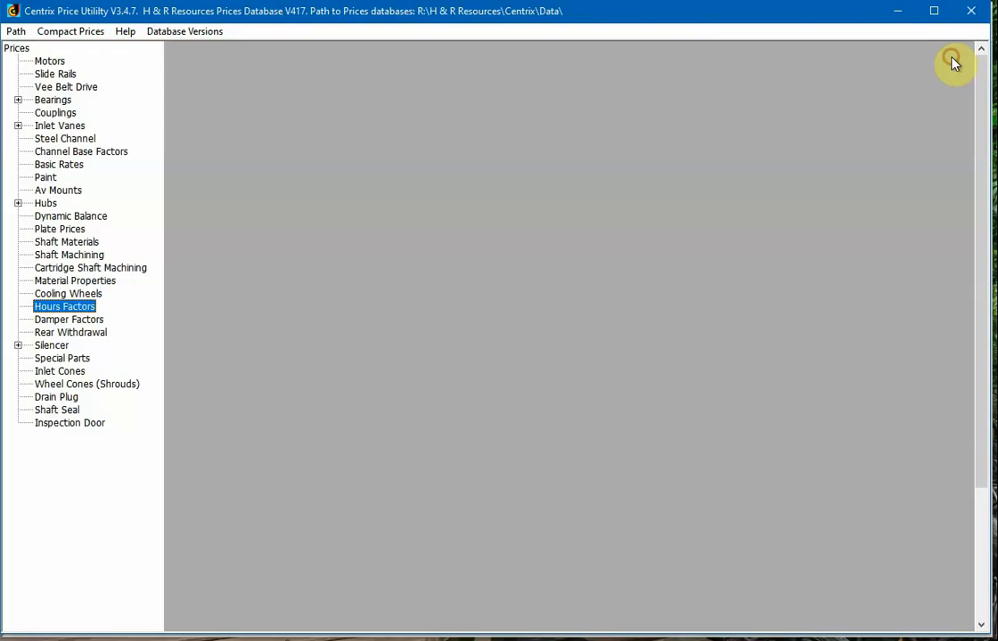
double_click(71, 308)
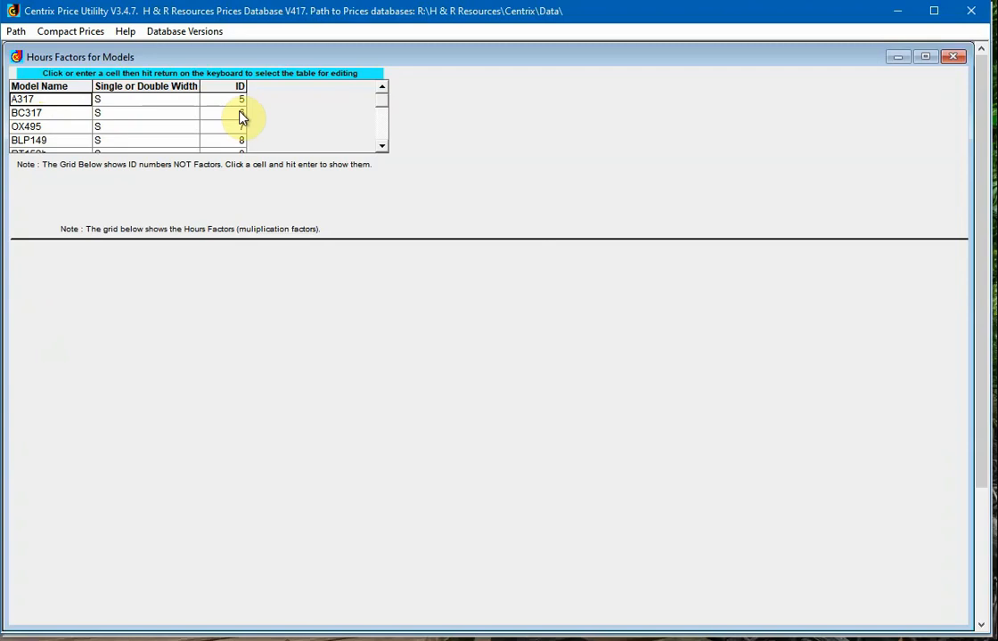
left_click(954, 57)
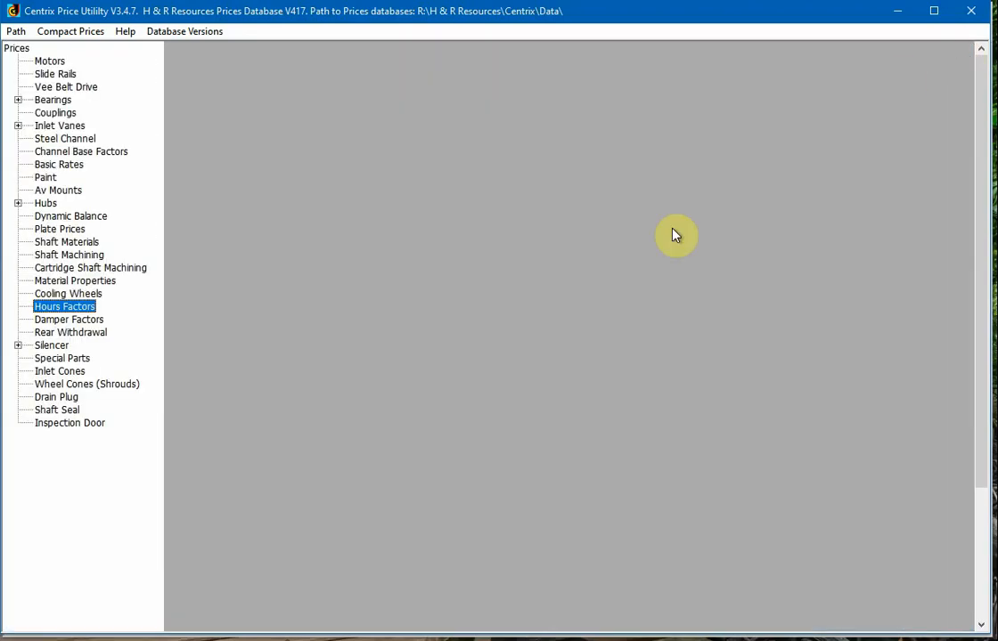
double_click(73, 306)
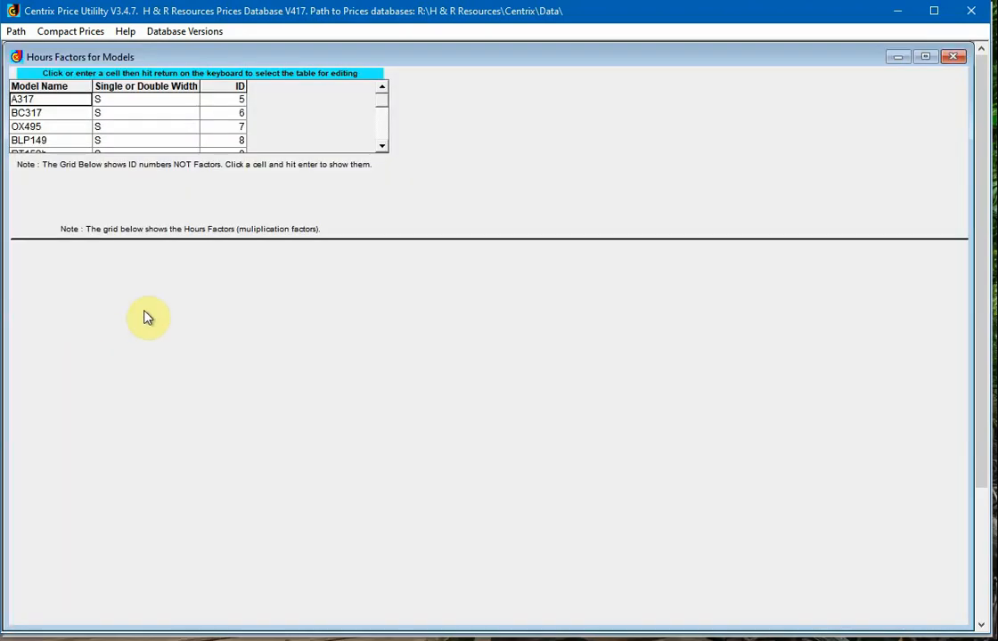
- Show the Impeller Factor ID and impeller factor table for model BC317 and for model OX495 to compare them
left_click(228, 114)
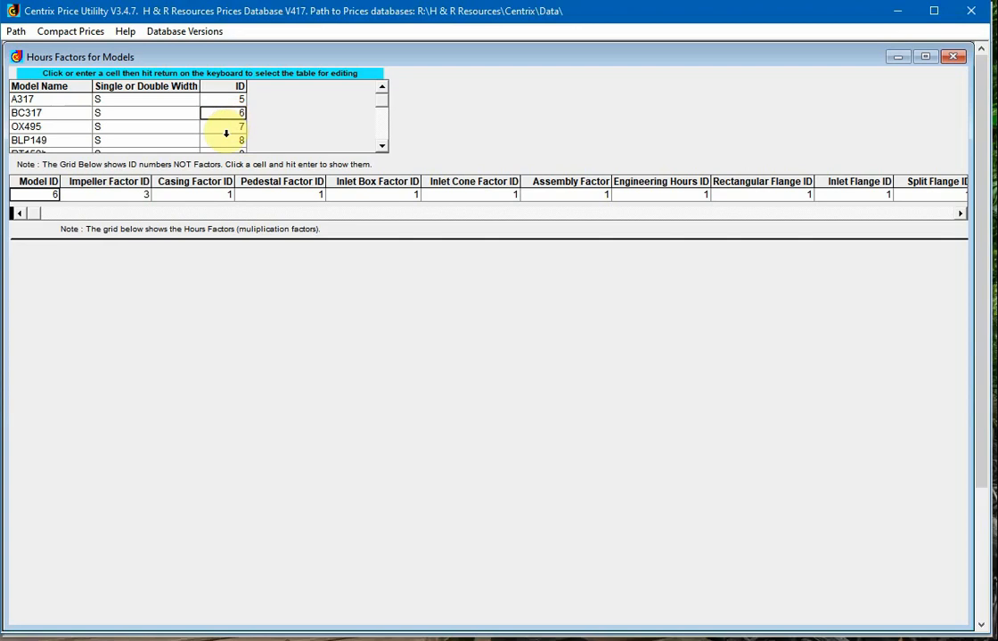
left_click(138, 196)
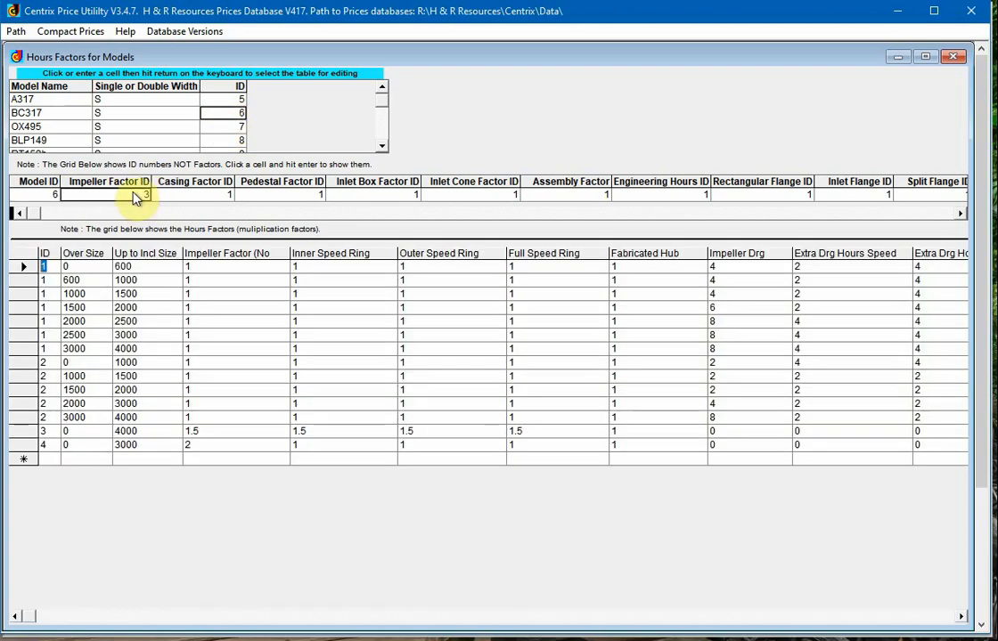
left_click(233, 128)
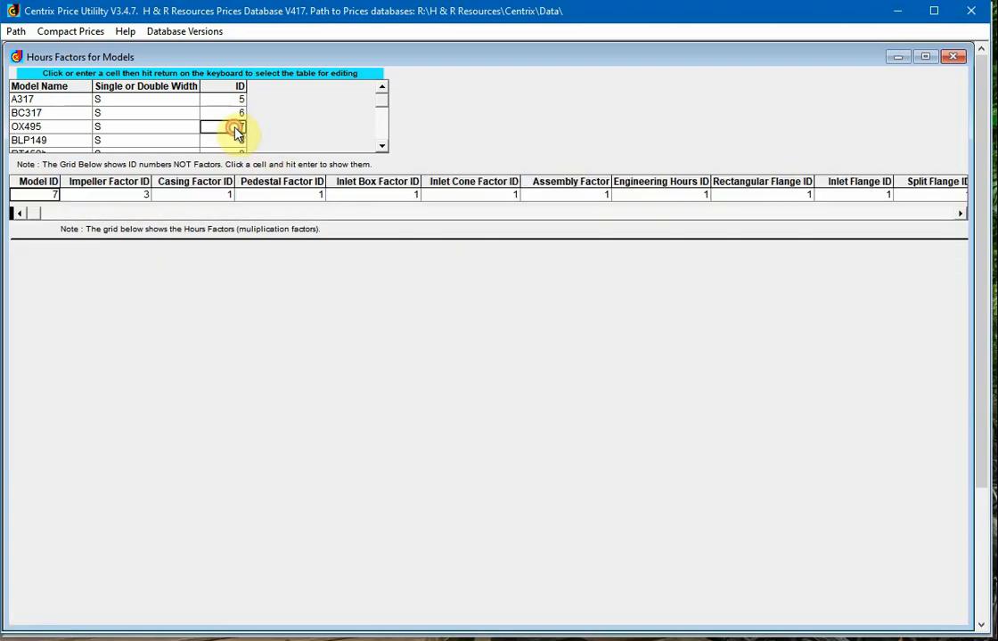
left_click(138, 196)
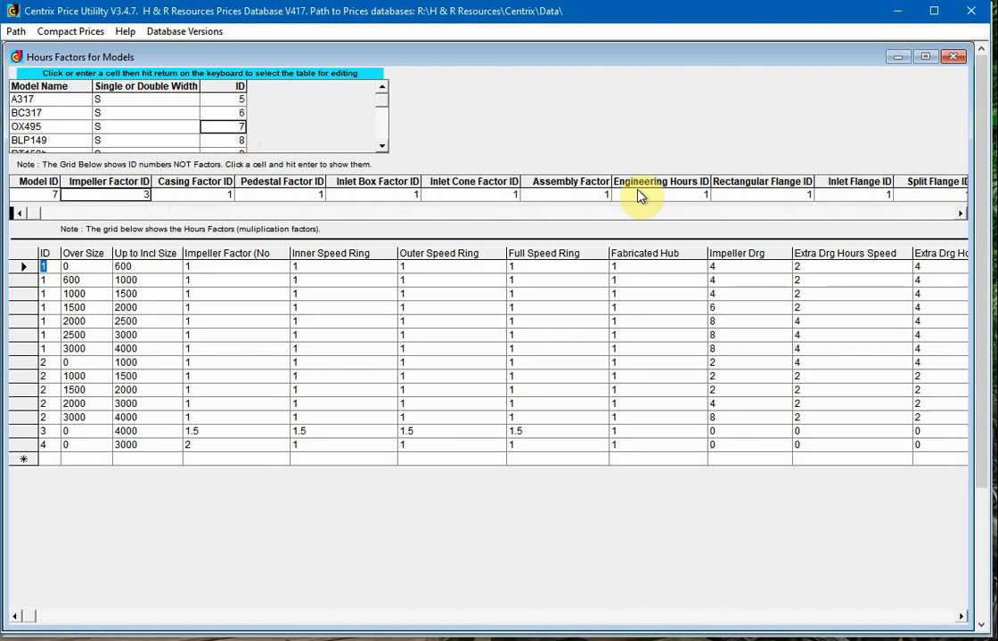